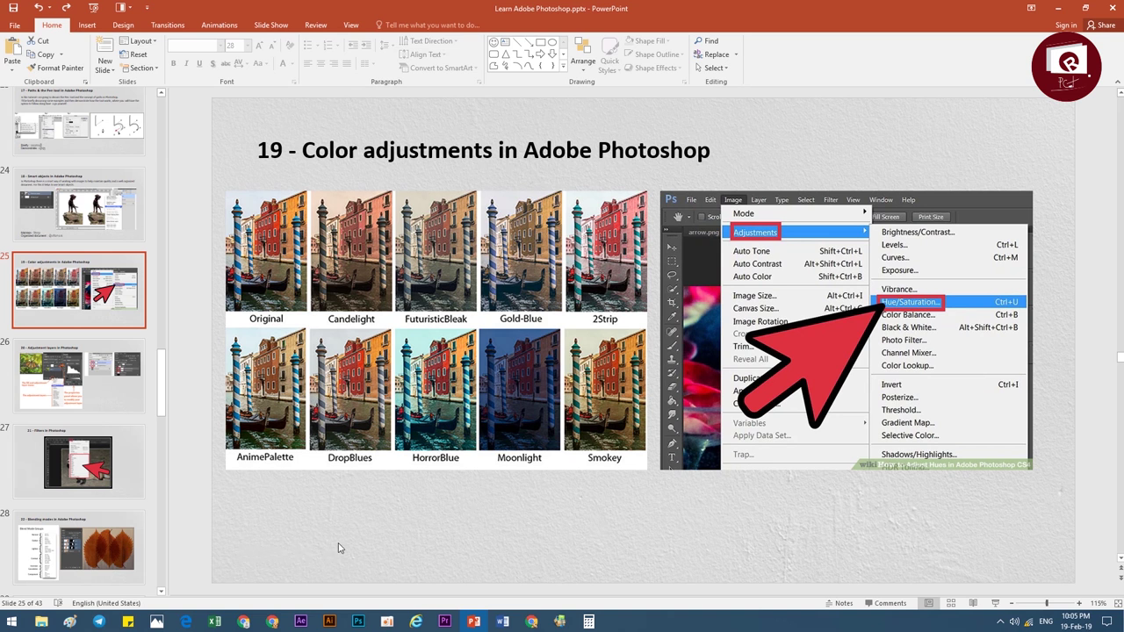
# Stamp all visible poster layers into a new merged Layer 2 and begin Save As.
pyautogui.click(357, 621)
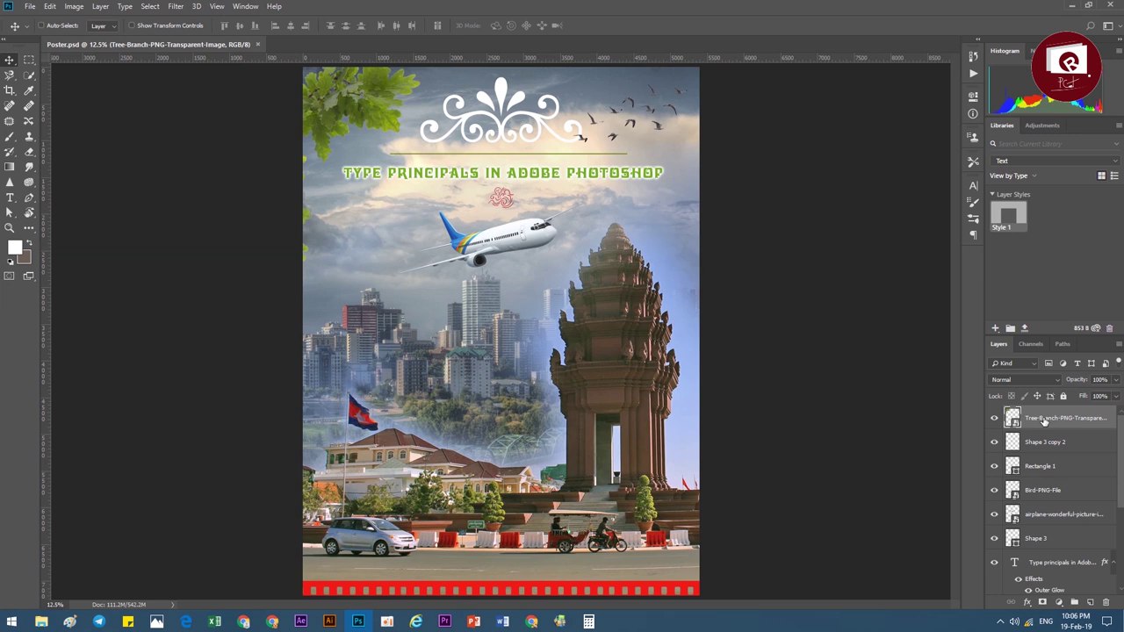
pyautogui.hotkey('ctrl', 'shift', 'alt', 'e')
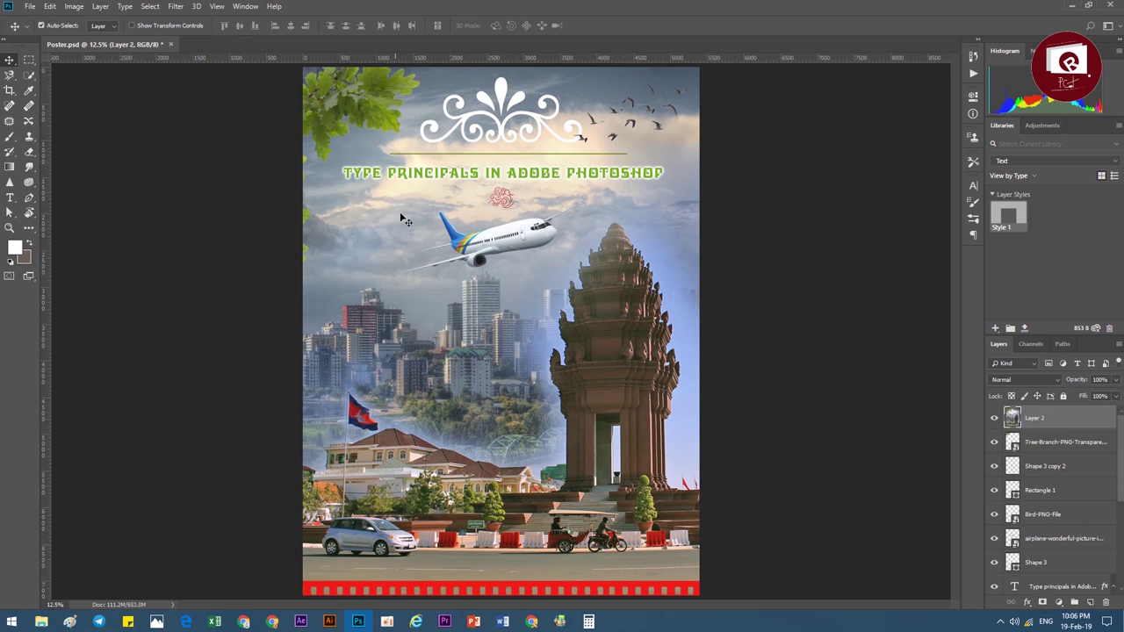
pyautogui.hotkey('ctrl', 'shift', 's')
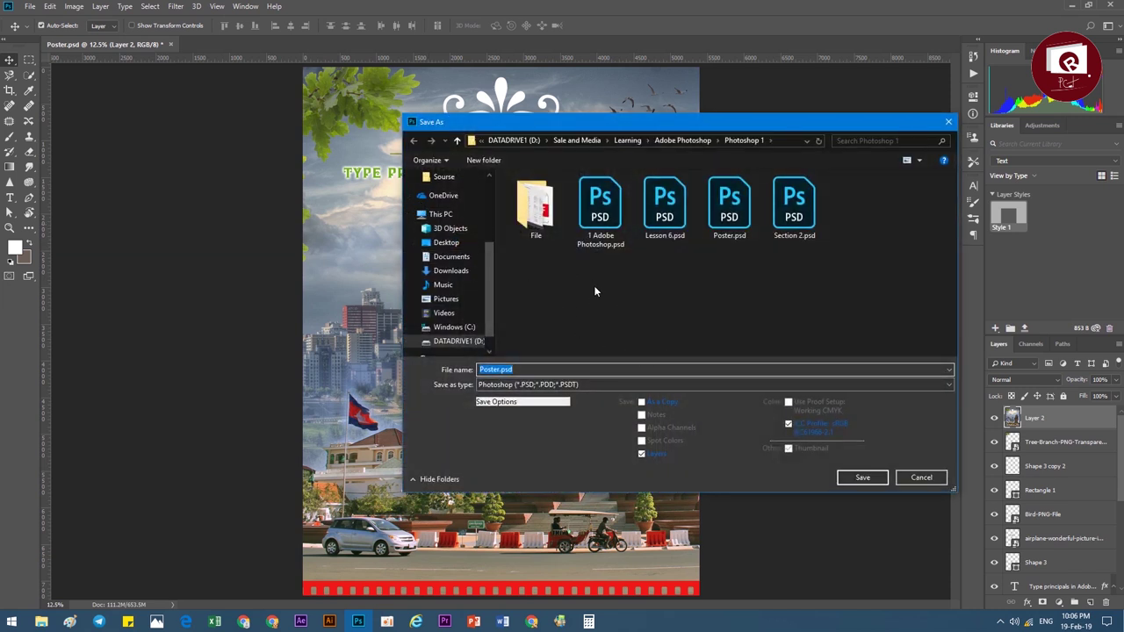
# Save the poster as Poster.jpg in JPEG format at Quality 12 (Maximum).
pyautogui.click(607, 383)
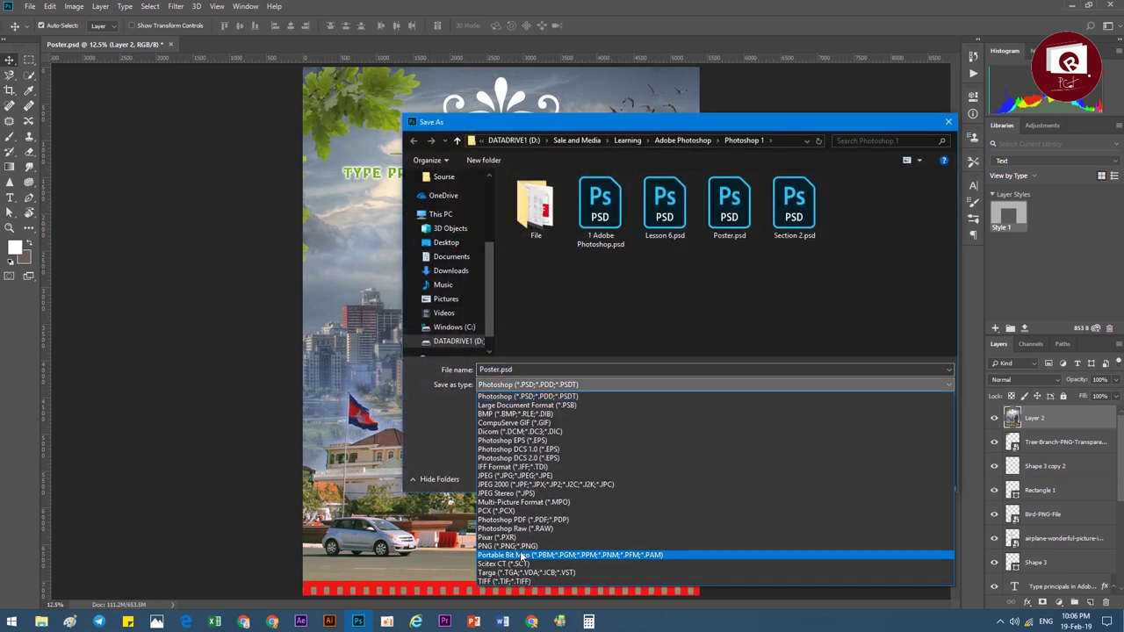
pyautogui.click(516, 475)
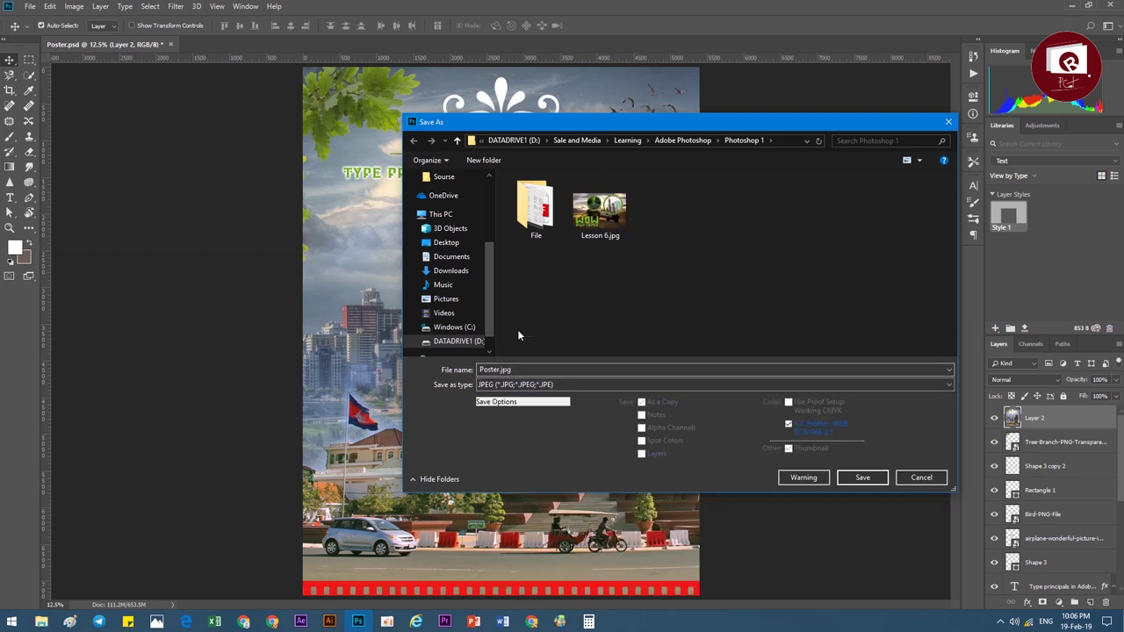
pyautogui.doubleClick(516, 369)
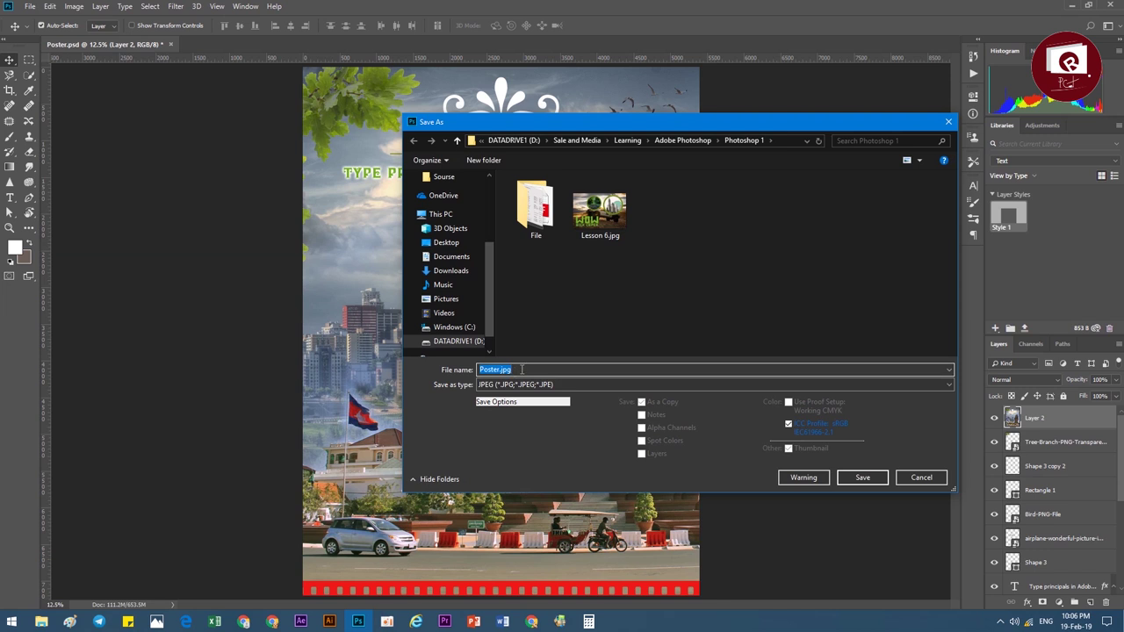
pyautogui.click(523, 369)
pyautogui.click(843, 482)
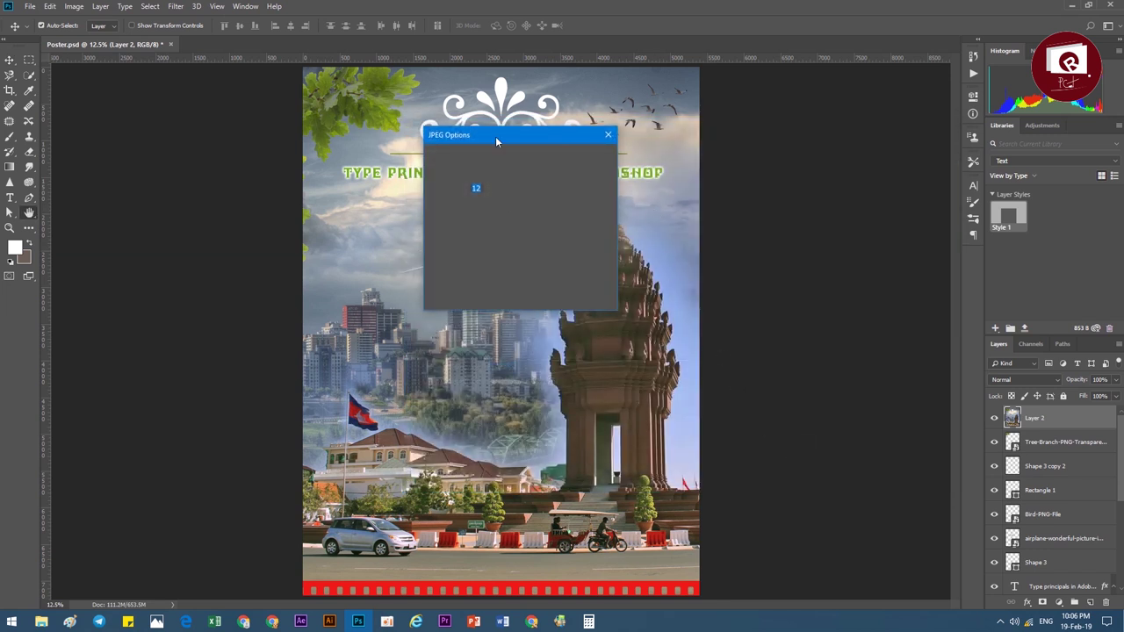
pyautogui.click(529, 173)
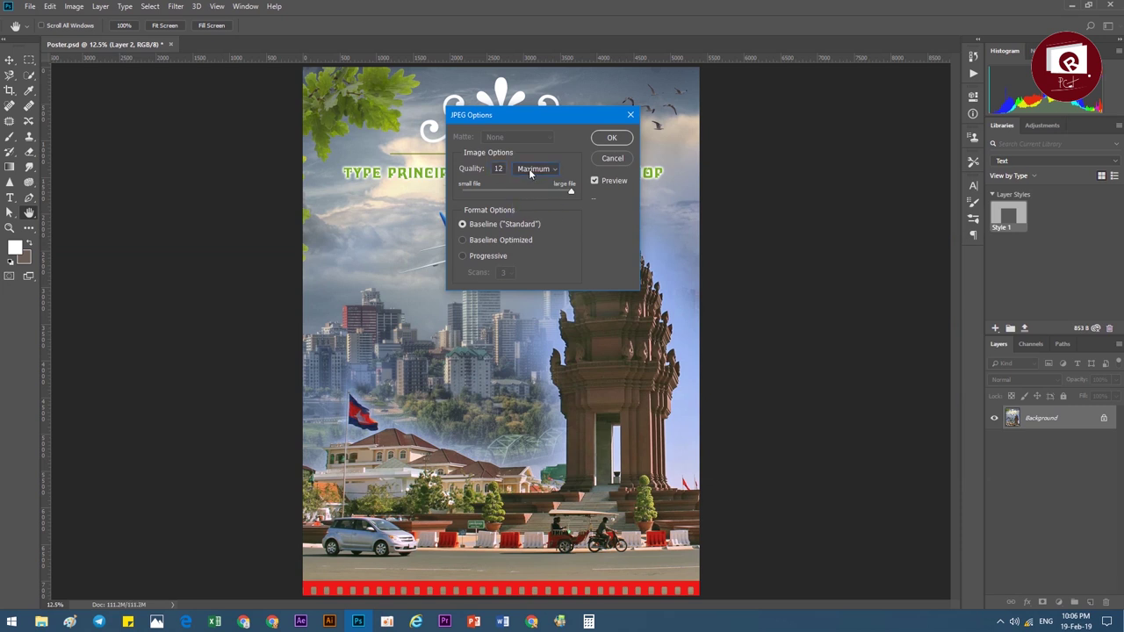
pyautogui.click(604, 140)
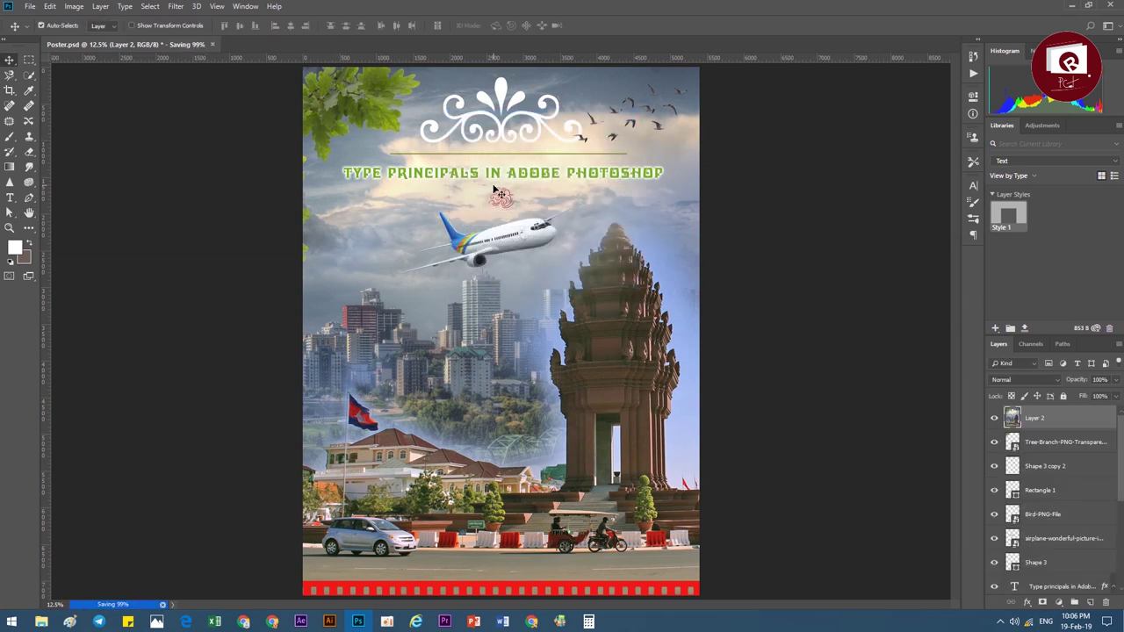
# Browse to D:\Sale and Media\Learning\Adobe Photoshop\Photoshop 1 and select Poster.jpg.
pyautogui.press('super+e')
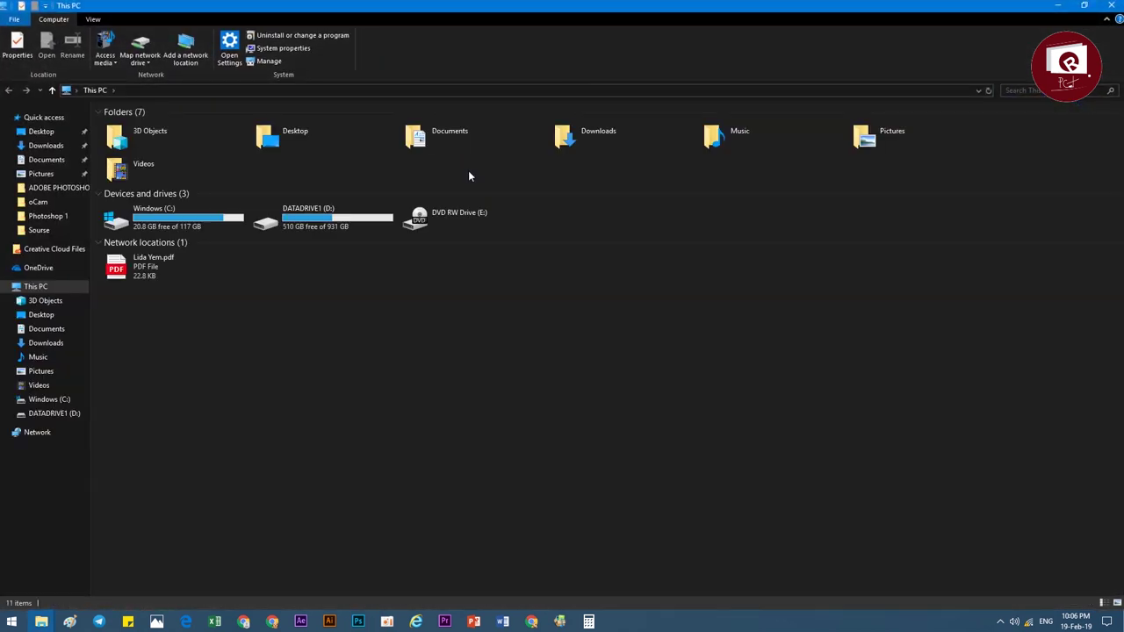
pyautogui.doubleClick(317, 231)
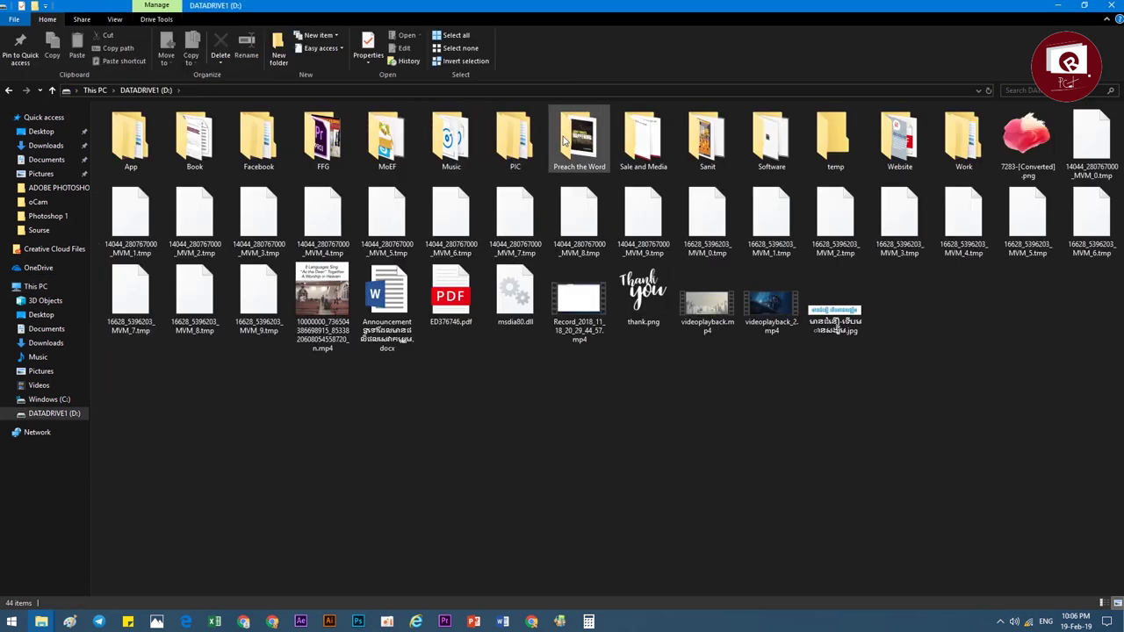
pyautogui.doubleClick(639, 139)
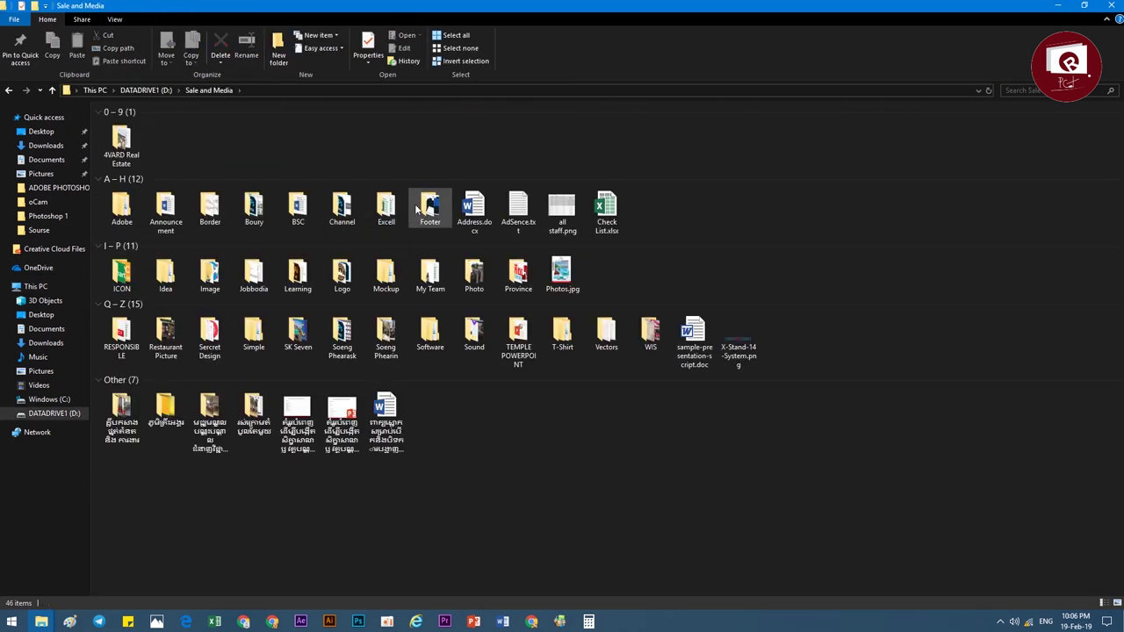
pyautogui.press('l')
pyautogui.doubleClick(298, 272)
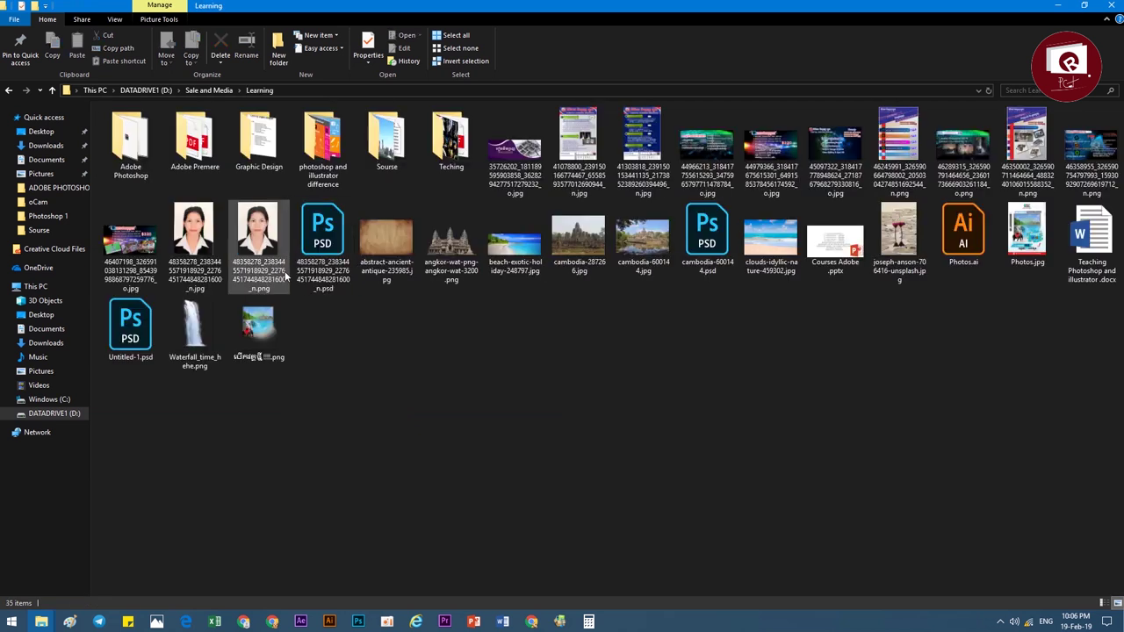
pyautogui.doubleClick(158, 143)
pyautogui.press('p')
pyautogui.press('Return')
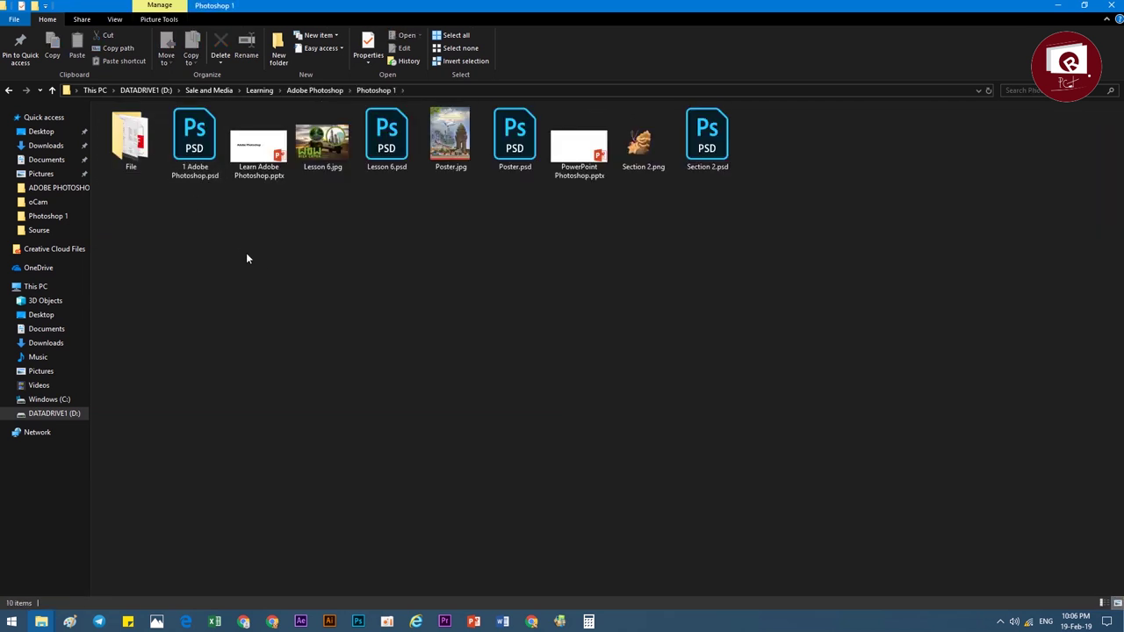
pyautogui.press('p')
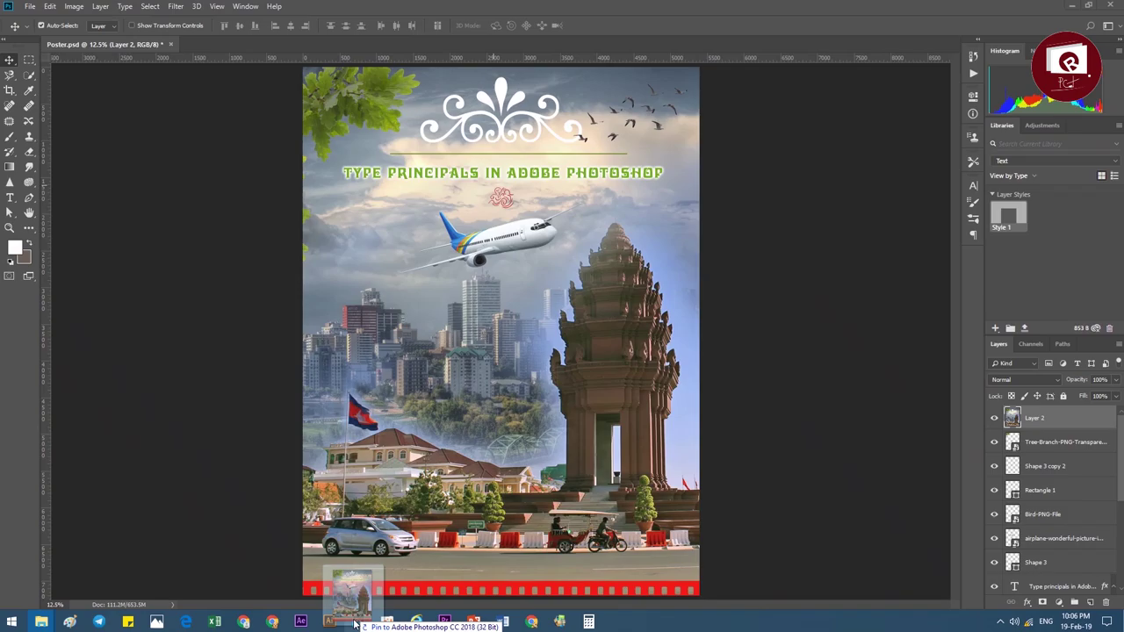
# Open Poster.jpg in Photoshop and unlock its Background as editable Layer 0.
pyautogui.moveTo(459, 149)
pyautogui.mouseDown()
pyautogui.moveTo(389, 151)
pyautogui.moveTo(437, 40)
pyautogui.mouseUp()
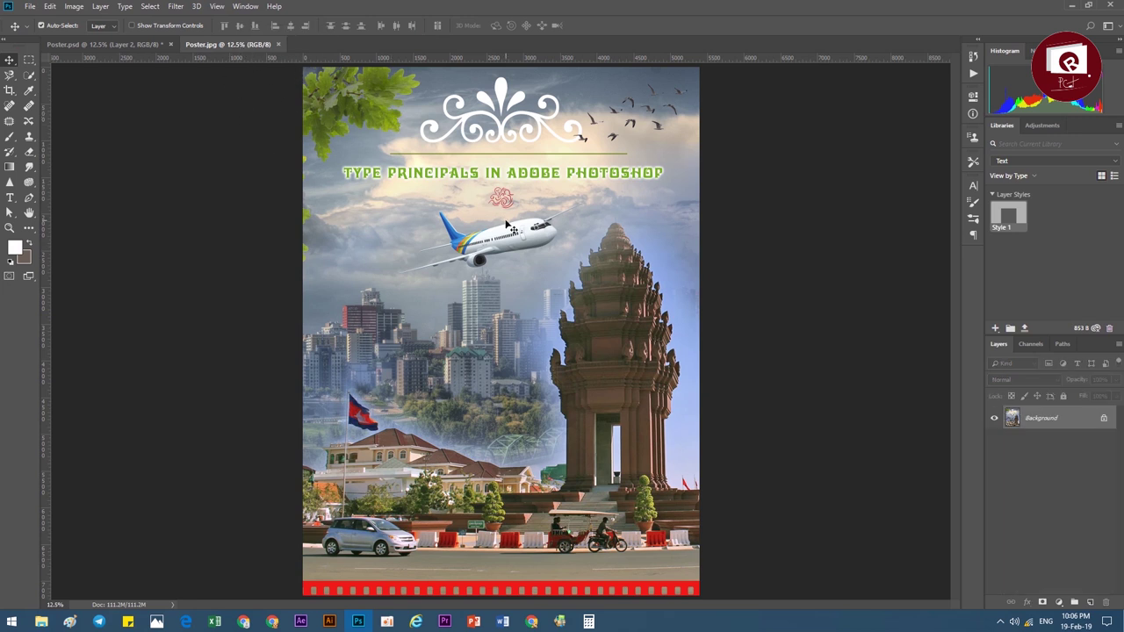
pyautogui.click(1103, 418)
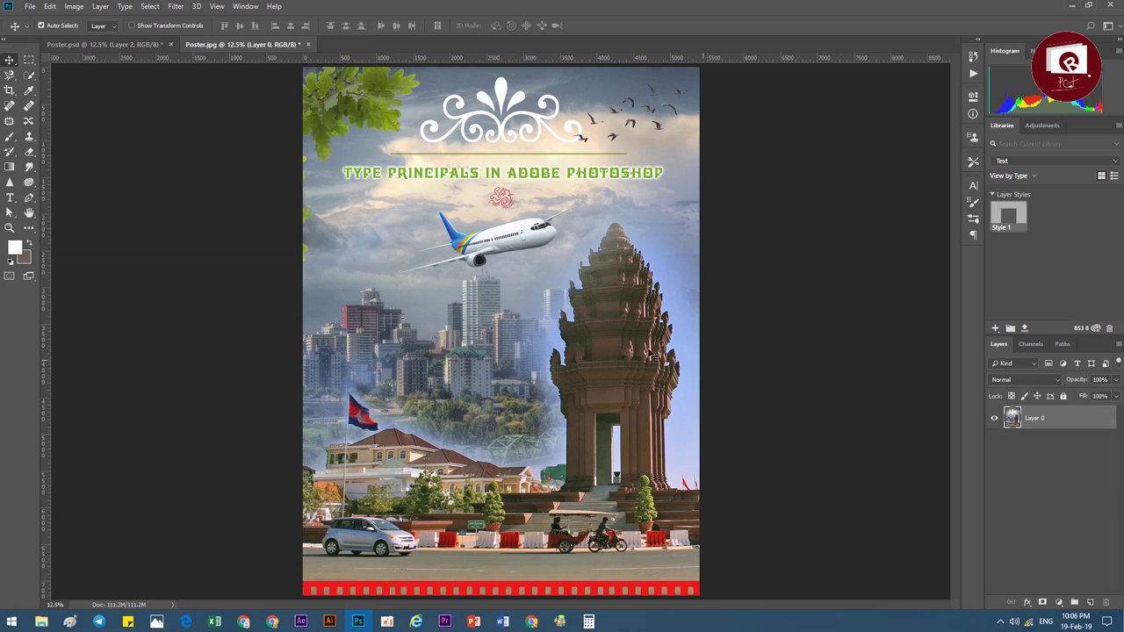
pyautogui.click(473, 621)
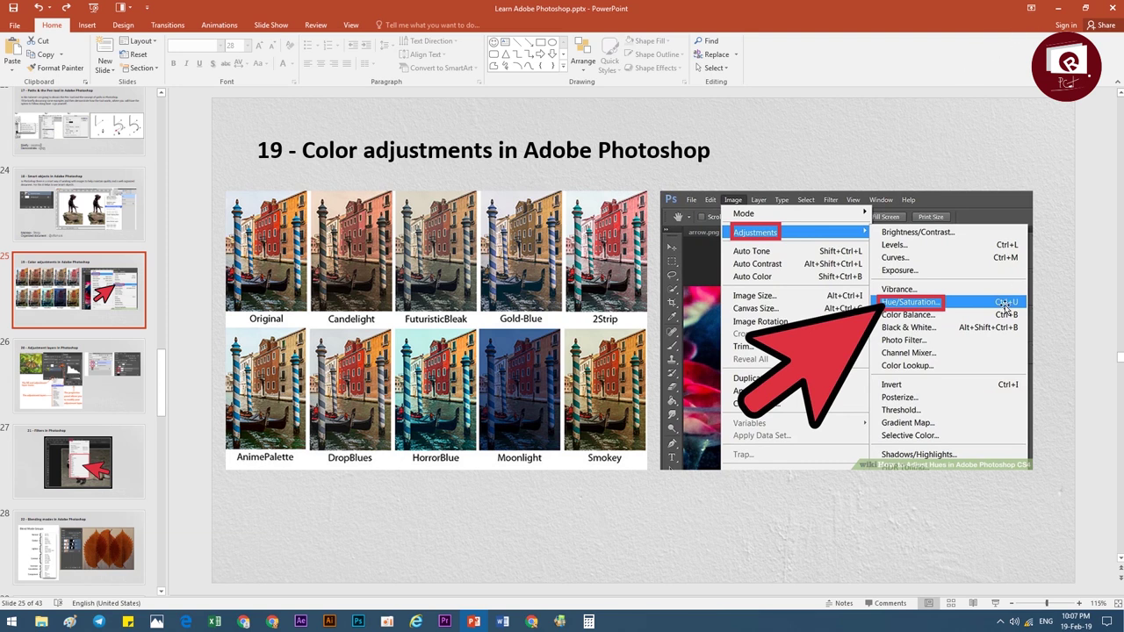
# Minimise the PowerPoint slide 25 so Poster.jpg's Layer 0 shows in Photoshop.
pyautogui.click(1061, 9)
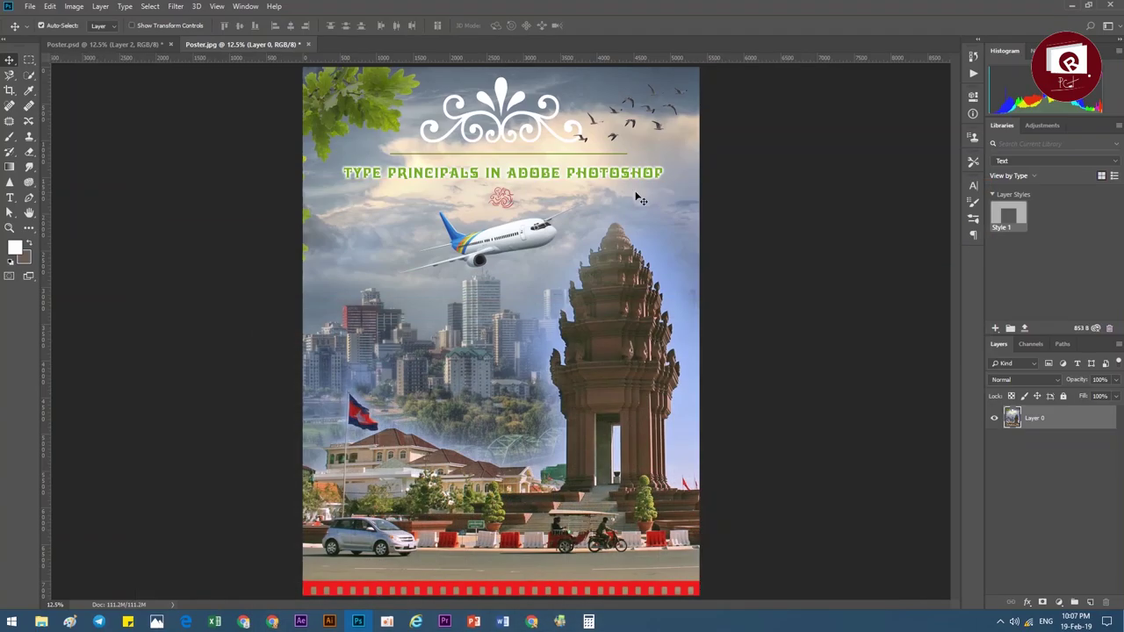
# Open Image > Adjustments, showing Levels, Curves, Hue/Saturation, Color Balance and Photo Filter.
pyautogui.click(70, 8)
pyautogui.moveTo(92, 37)
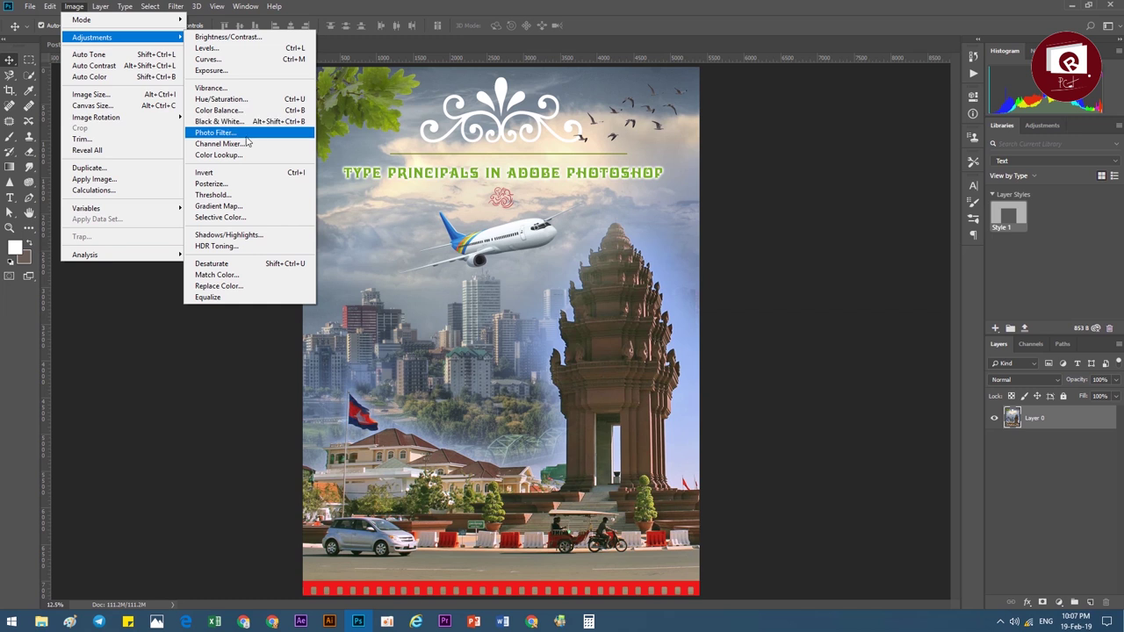
pyautogui.click(246, 140)
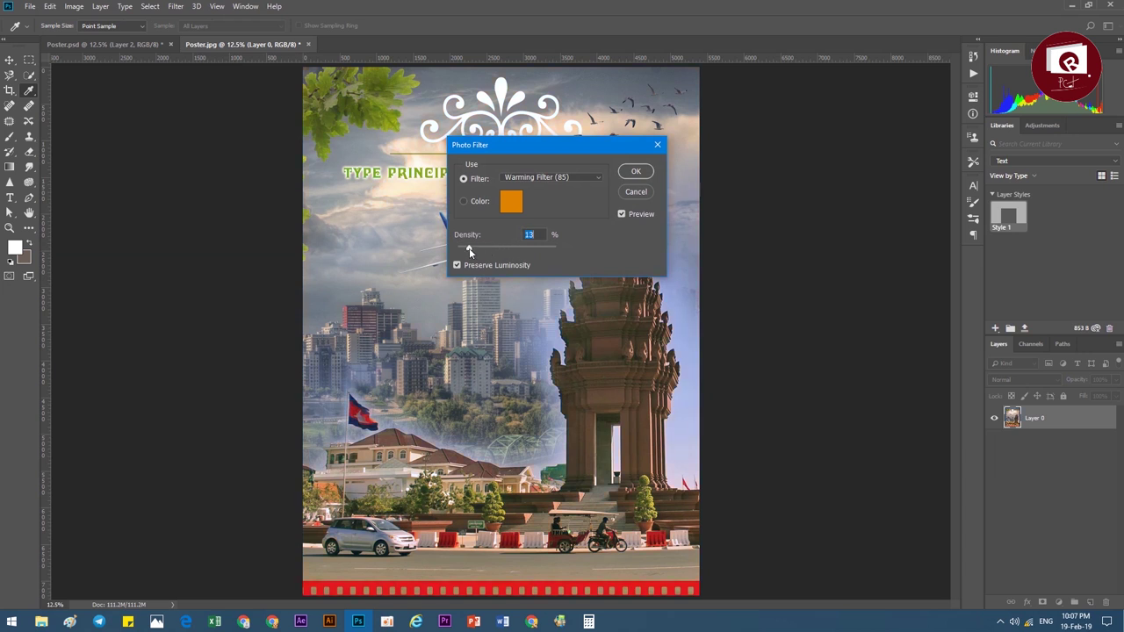
pyautogui.moveTo(501, 251); pyautogui.dragTo(488, 247)
pyautogui.click(513, 202)
pyautogui.write('5f7d1d')
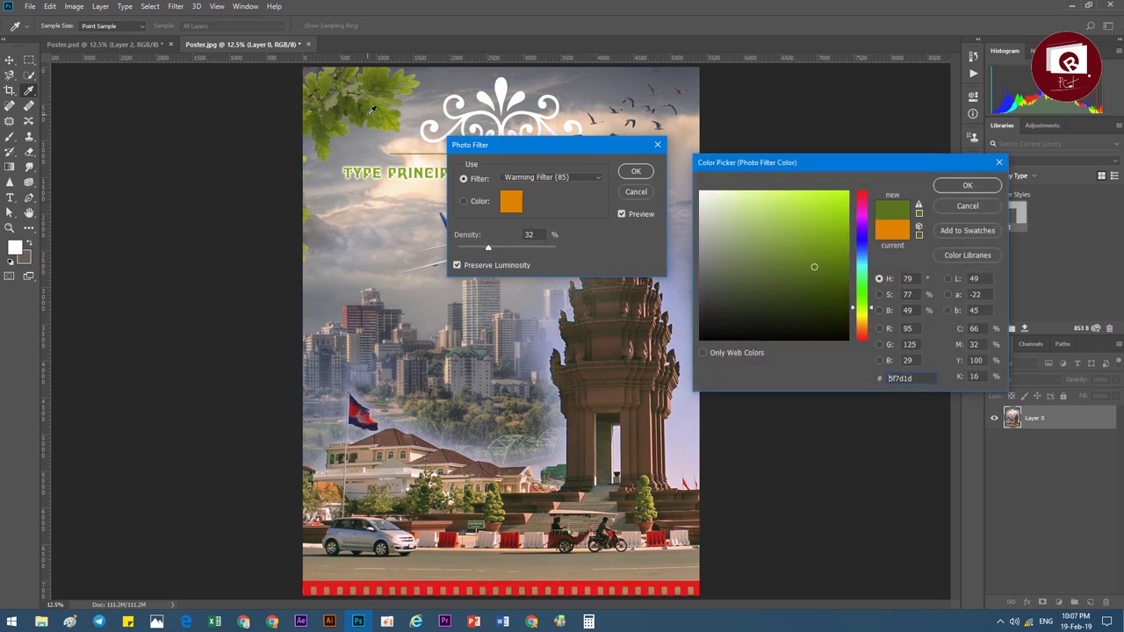
pyautogui.click(966, 185)
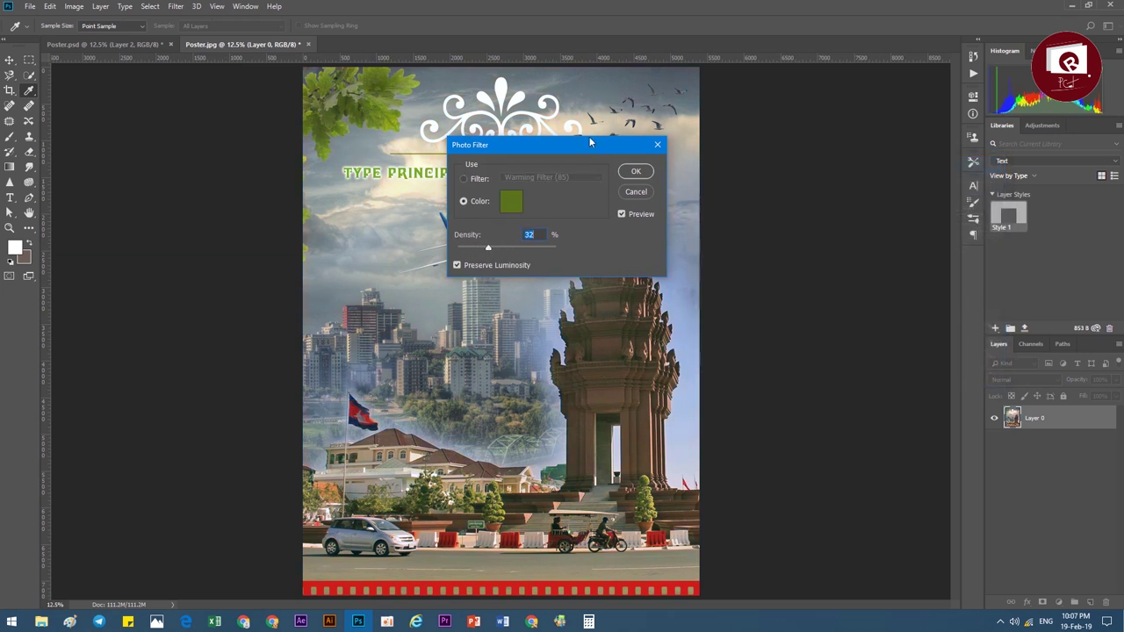
pyautogui.moveTo(581, 145); pyautogui.dragTo(870, 147)
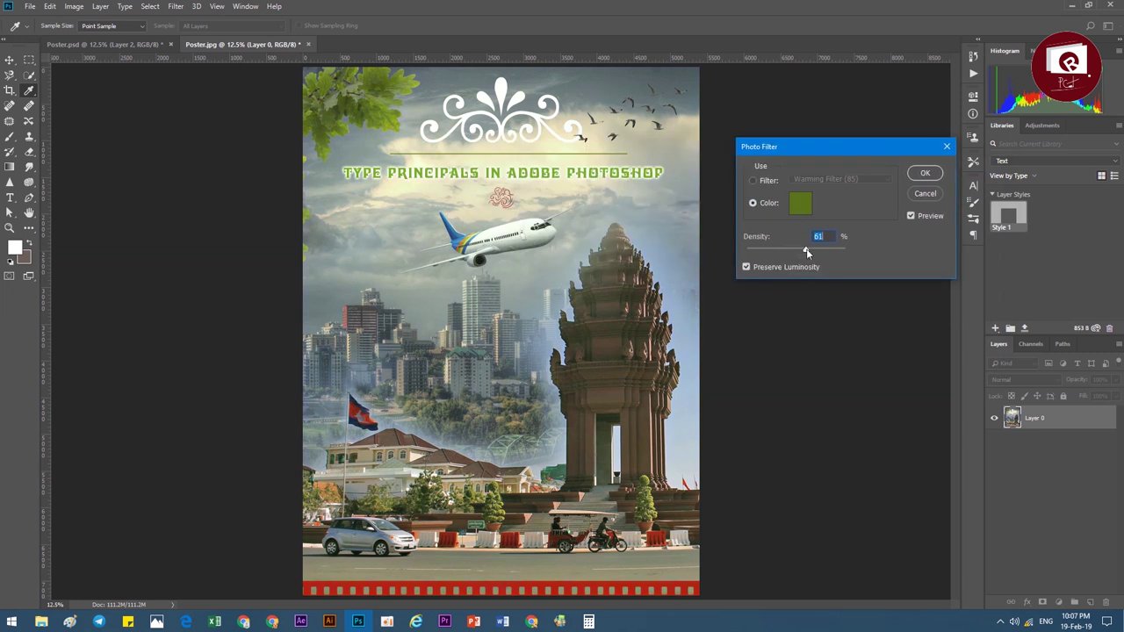
pyautogui.moveTo(806, 250)
pyautogui.mouseDown()
pyautogui.moveTo(766, 251)
pyautogui.moveTo(778, 249)
pyautogui.mouseUp()
pyautogui.click(784, 181)
pyautogui.click(820, 180)
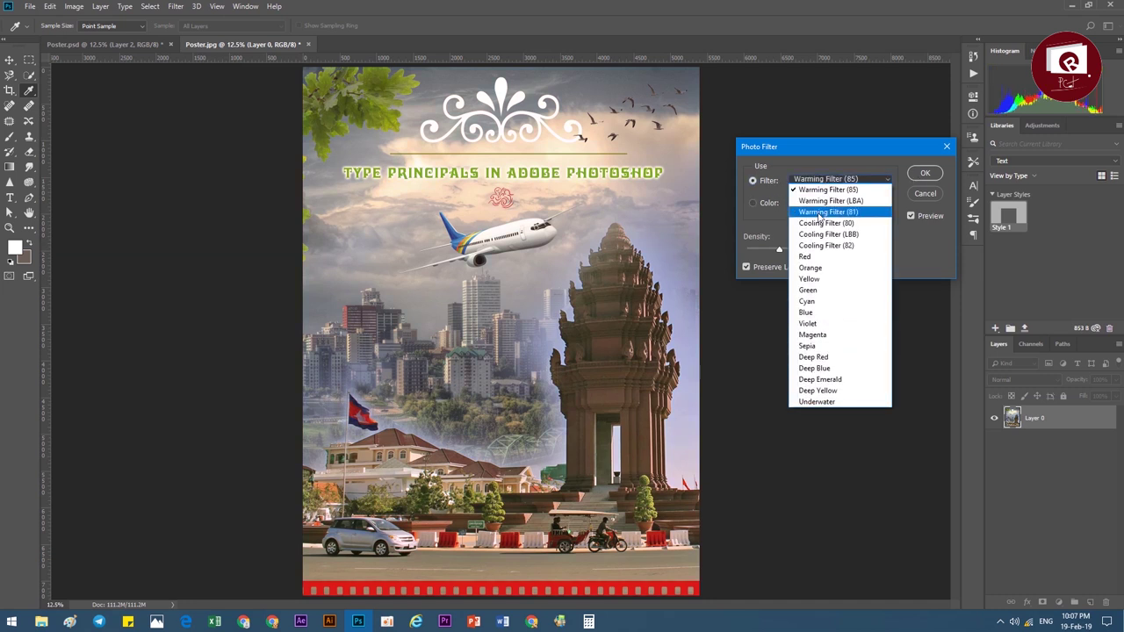
pyautogui.click(825, 212)
pyautogui.click(832, 180)
pyautogui.click(832, 247)
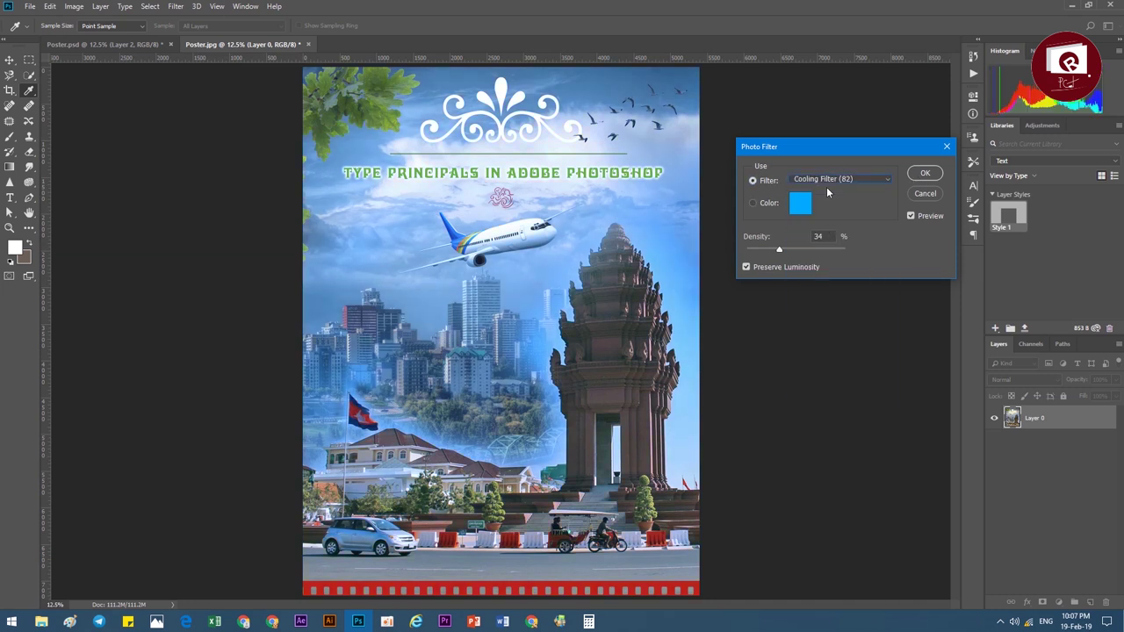
pyautogui.click(830, 179)
pyautogui.click(832, 301)
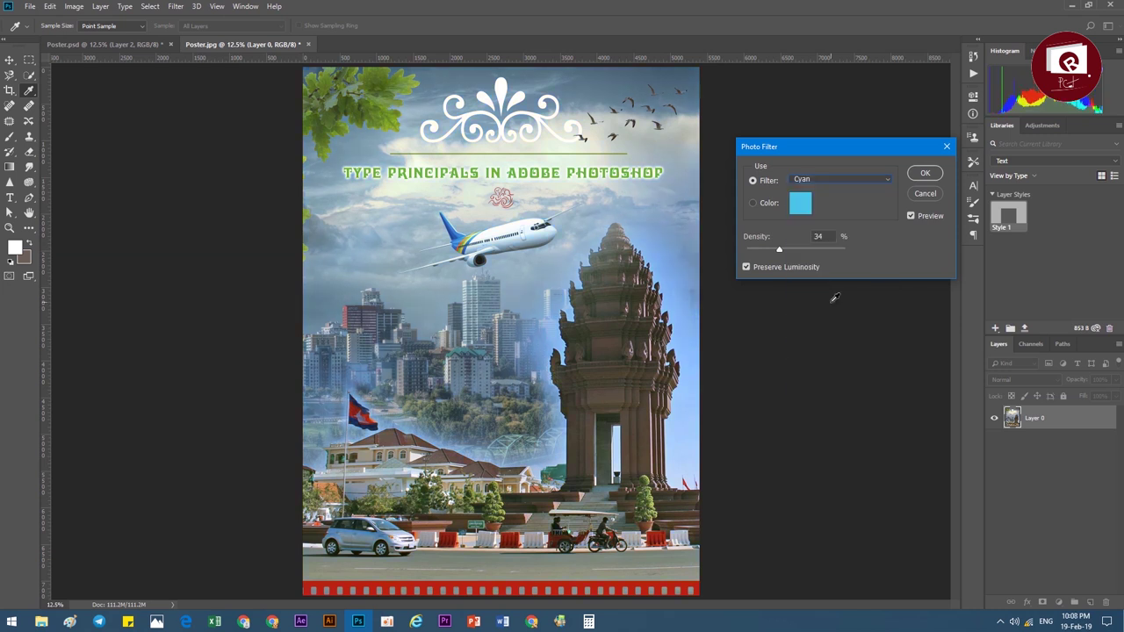
pyautogui.click(847, 182)
pyautogui.click(825, 344)
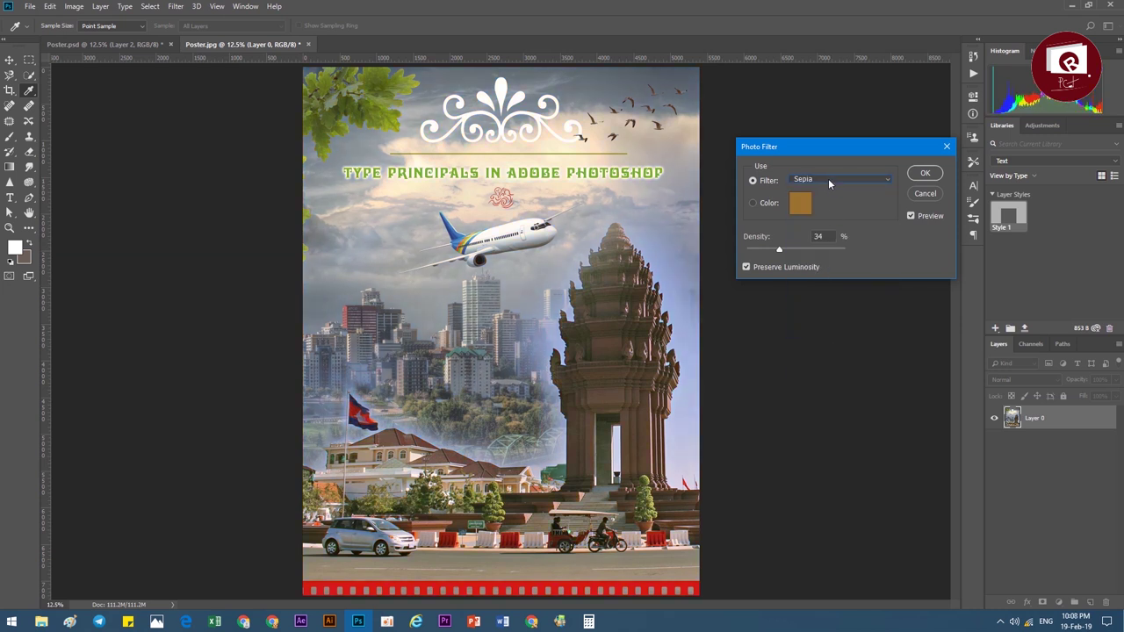
pyautogui.scroll(-3, 828, 178)
pyautogui.scroll(-1, 827, 179)
pyautogui.scroll(-1, 828, 178)
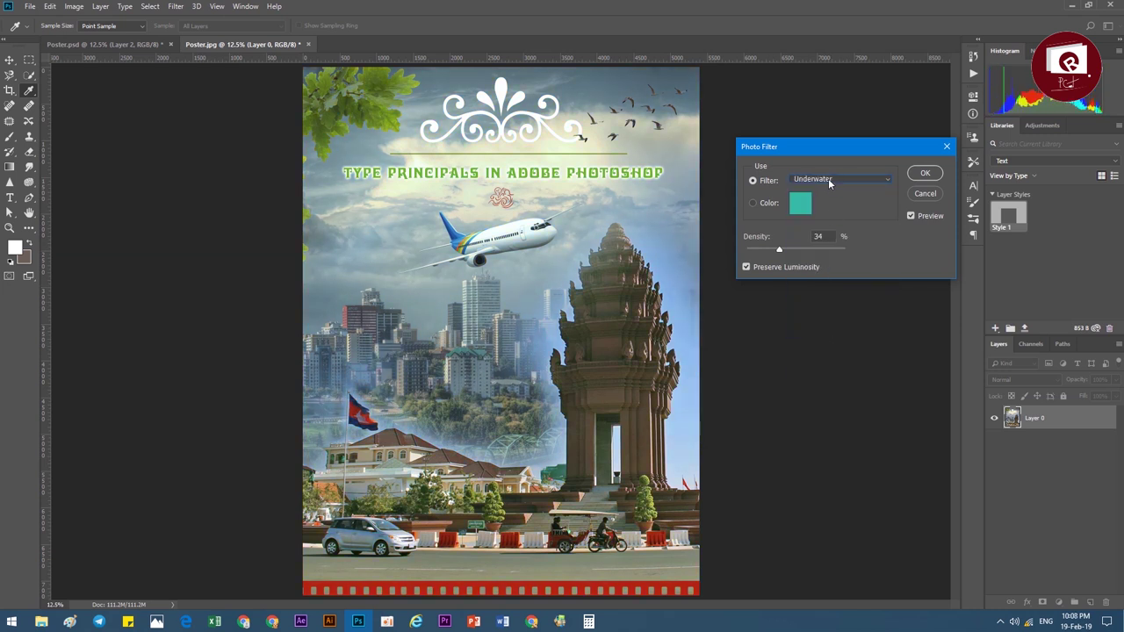
pyautogui.scroll(2, 833, 184)
pyautogui.scroll(3, 832, 179)
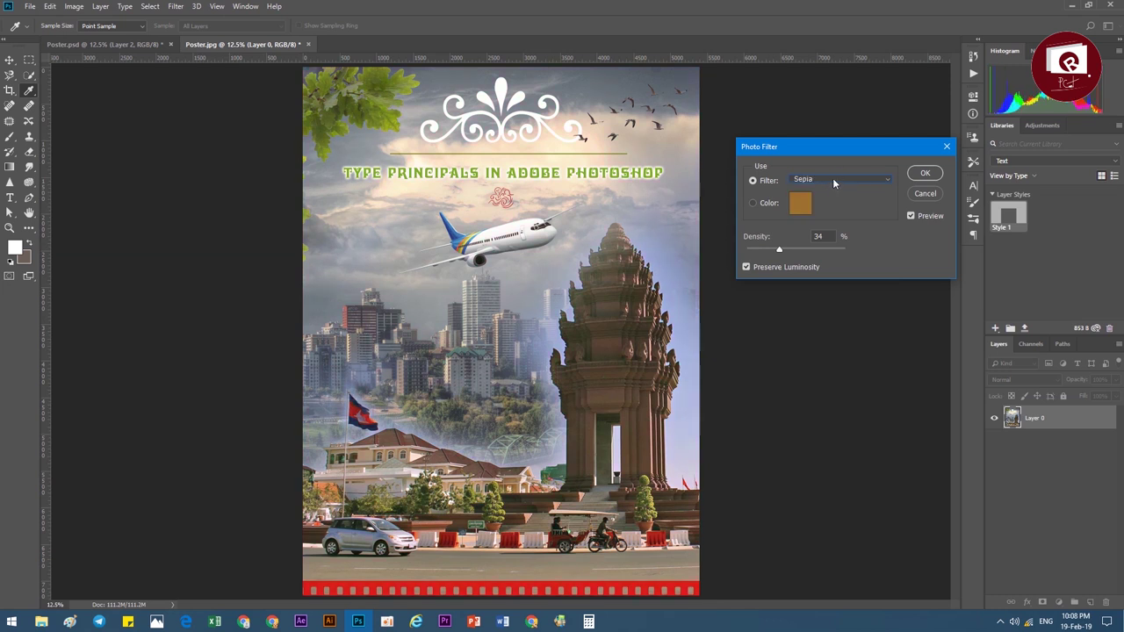
pyautogui.scroll(-2, 832, 179)
pyautogui.scroll(-2, 832, 178)
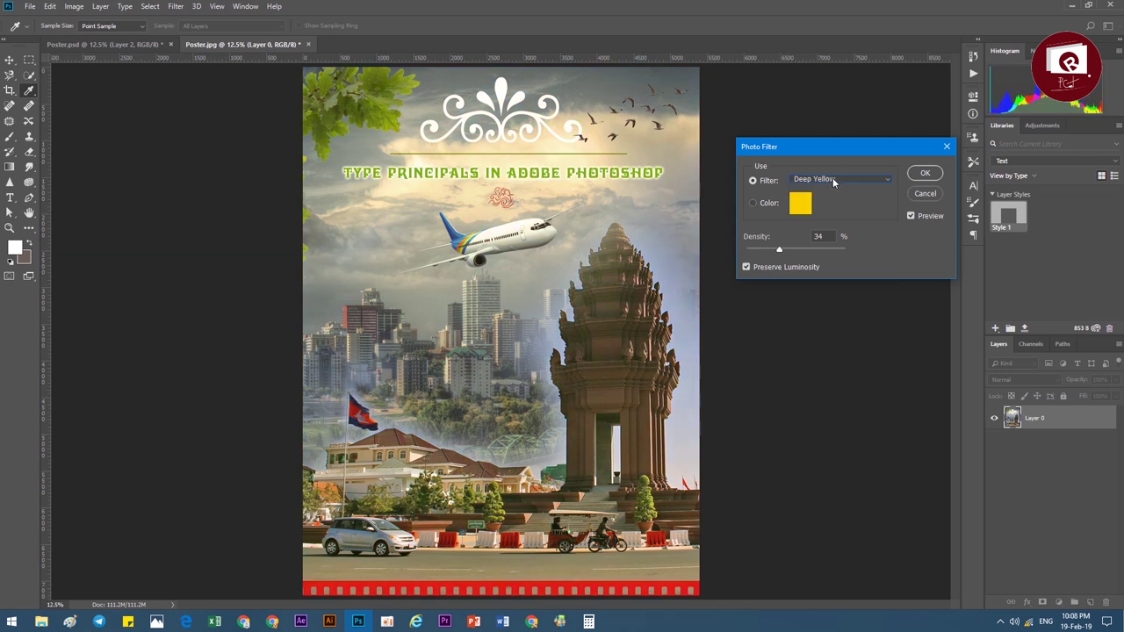
pyautogui.scroll(-1, 832, 178)
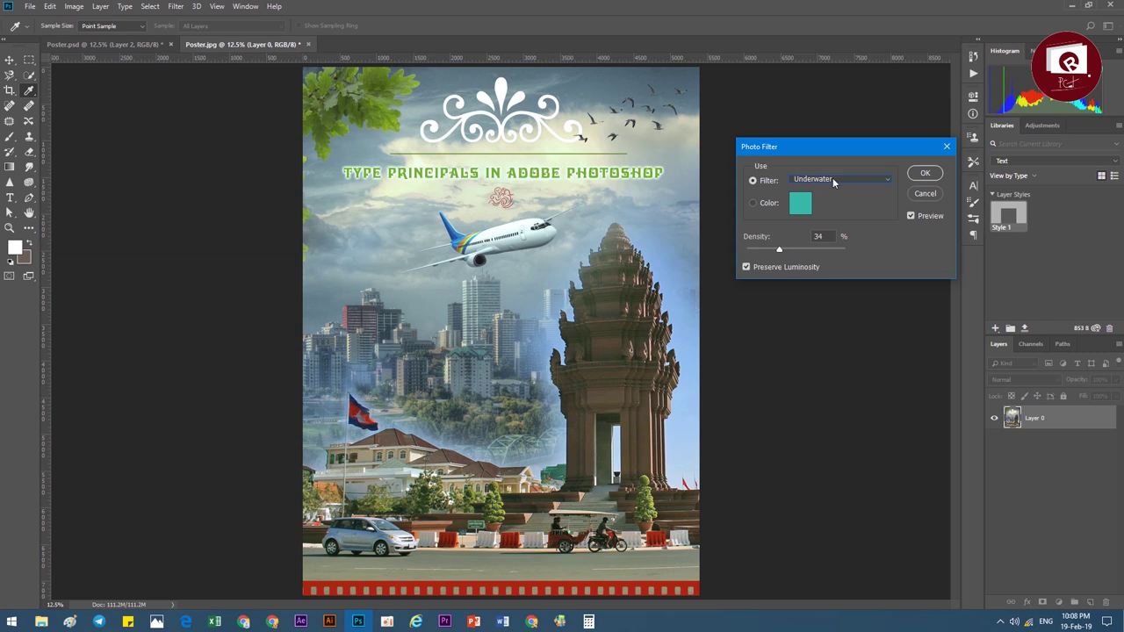
pyautogui.scroll(2, 832, 178)
pyautogui.scroll(1, 849, 186)
pyautogui.click(931, 193)
pyautogui.press('v')
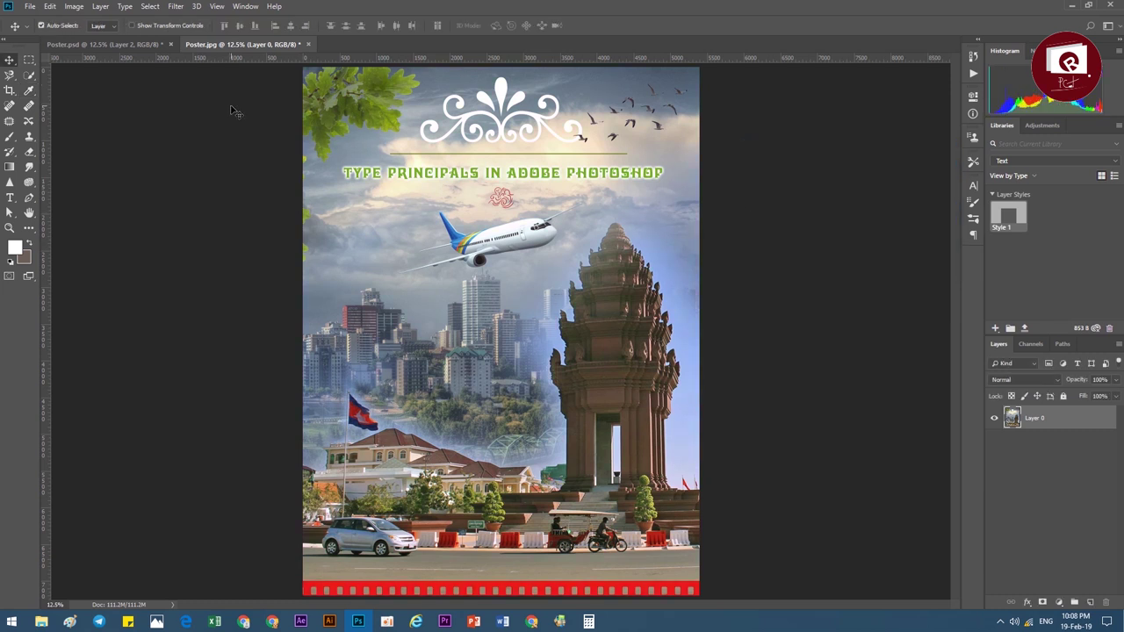
# Try Brightness/Contrast (brightness 31, contrast 19) on the poster without keeping it, then reopen Adjustments.
pyautogui.click(74, 6)
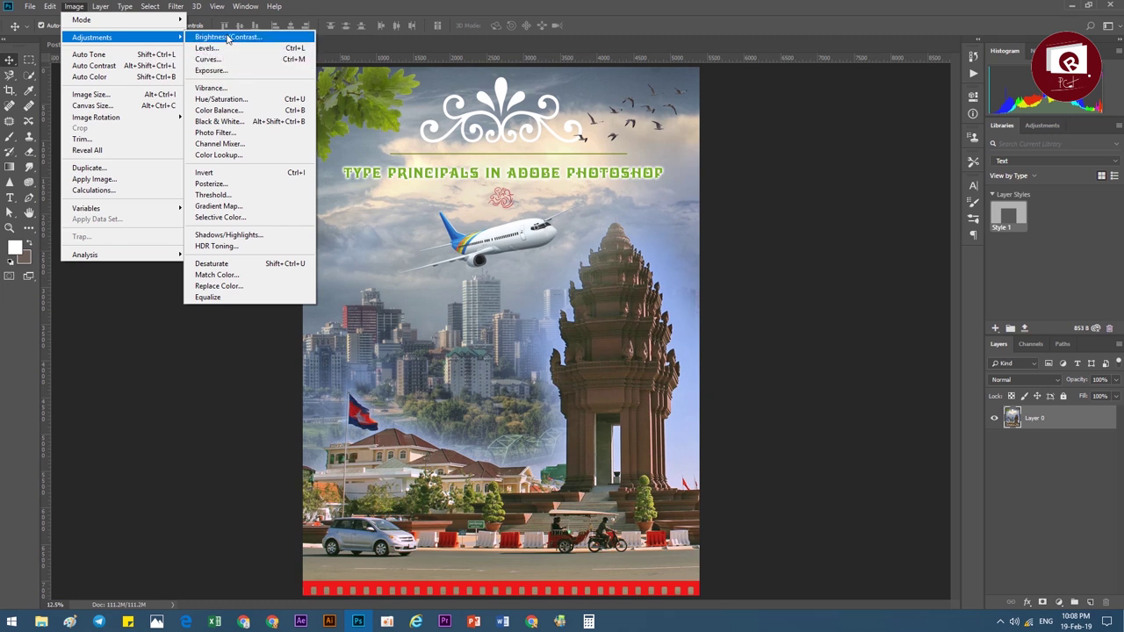
pyautogui.click(229, 38)
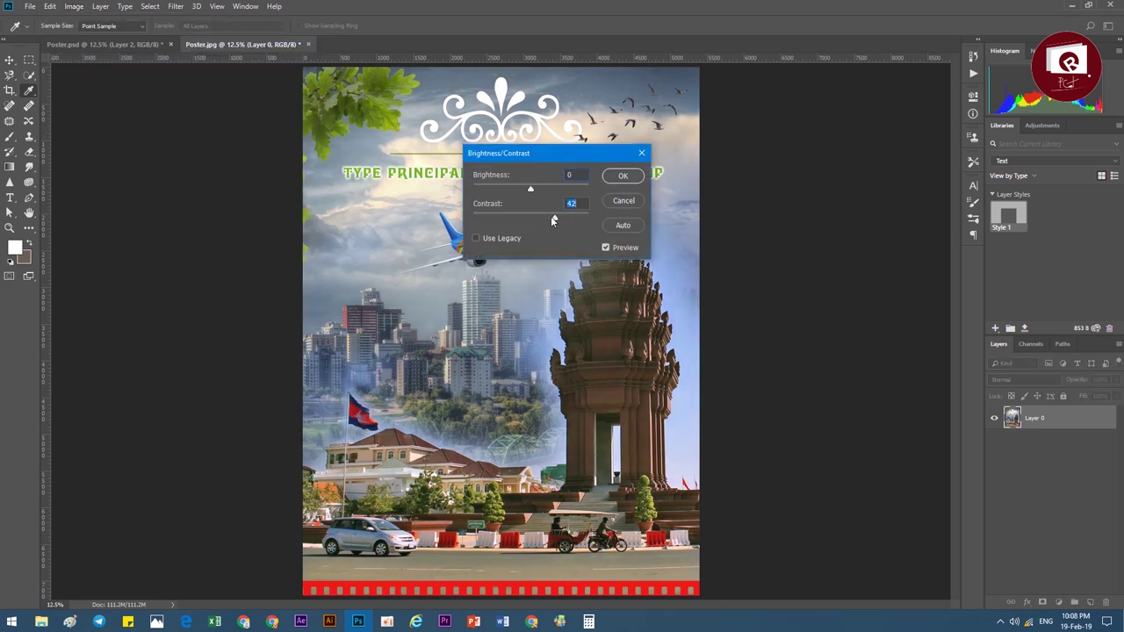
pyautogui.moveTo(545, 218)
pyautogui.mouseDown()
pyautogui.moveTo(502, 218)
pyautogui.moveTo(542, 218)
pyautogui.moveTo(552, 191)
pyautogui.mouseUp()
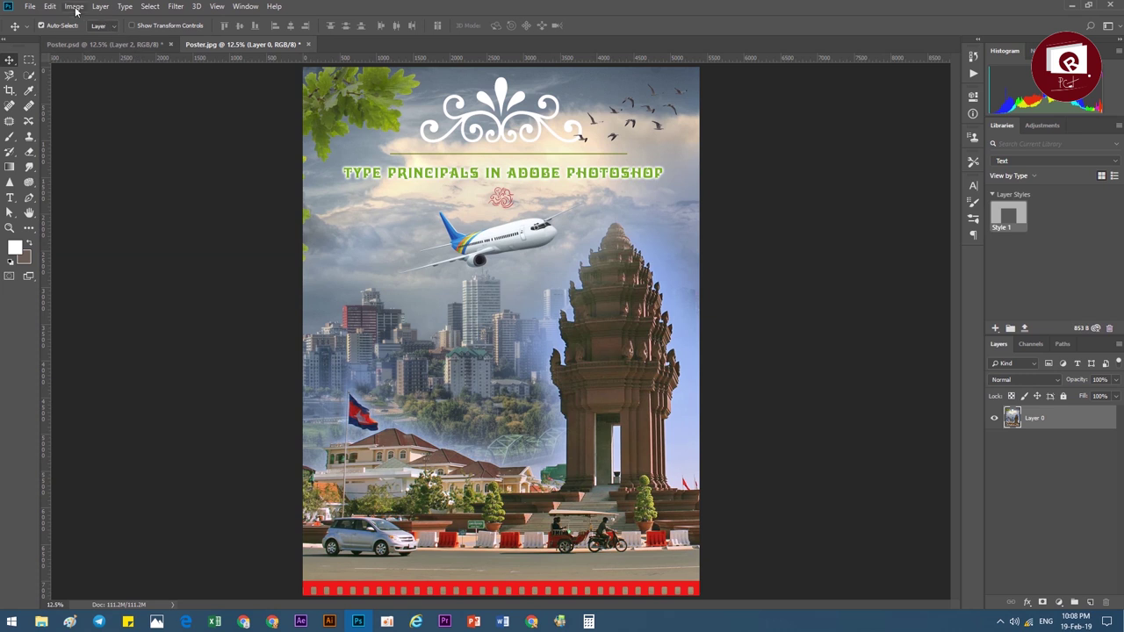
pyautogui.click(74, 6)
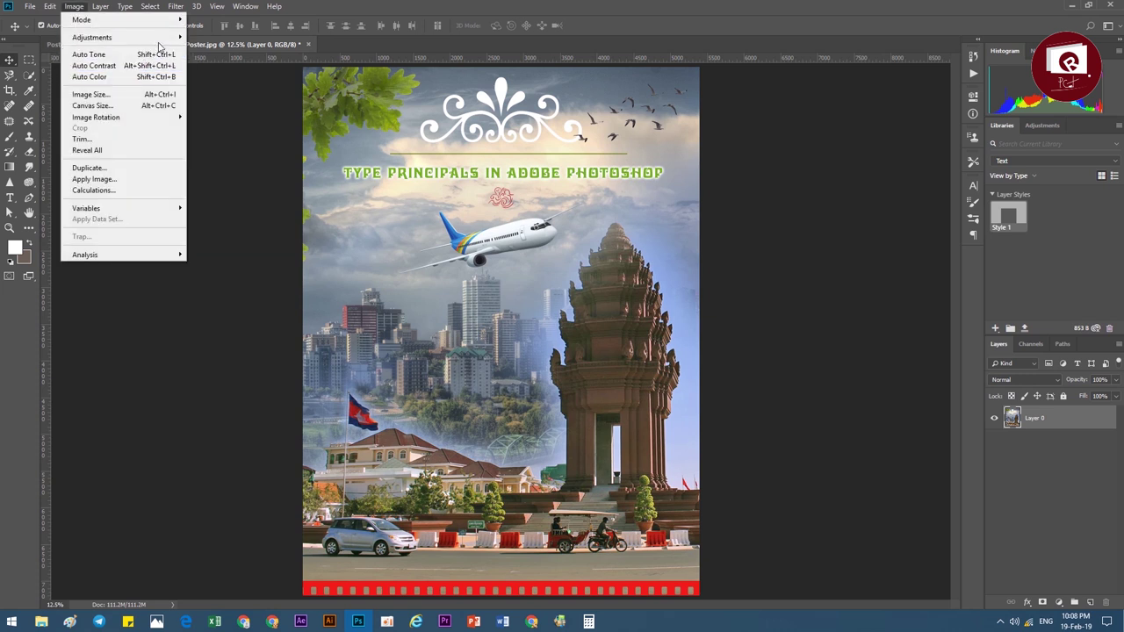
pyautogui.moveTo(92, 37)
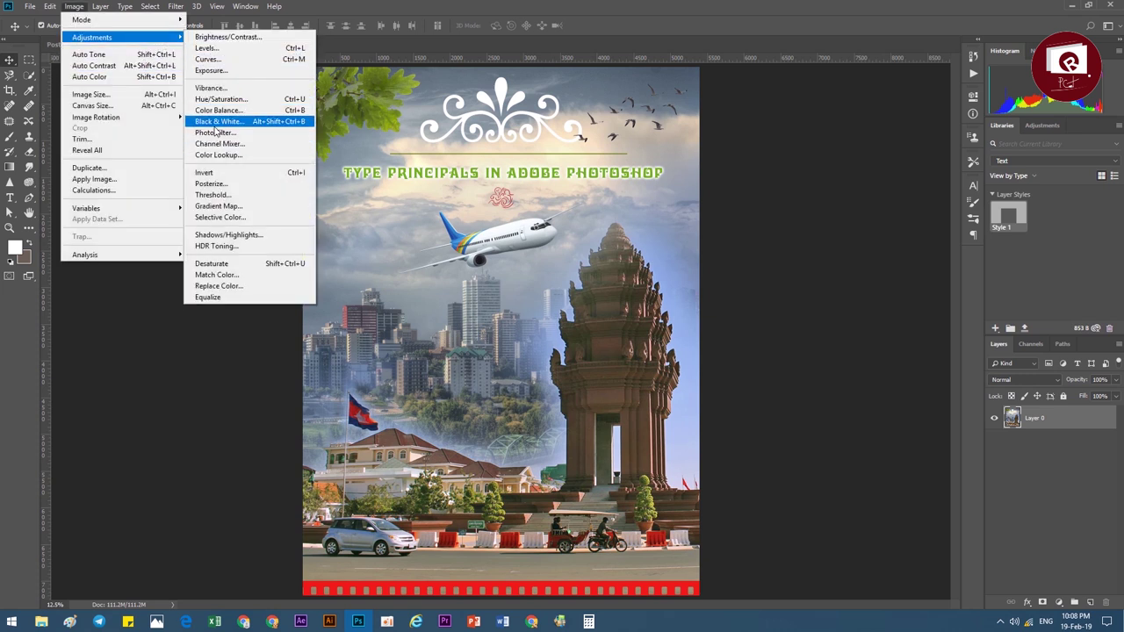
# Preview Hue/Saturation on the Master channel at hue +5, saturation -5, lightness +9.
pyautogui.click(261, 104)
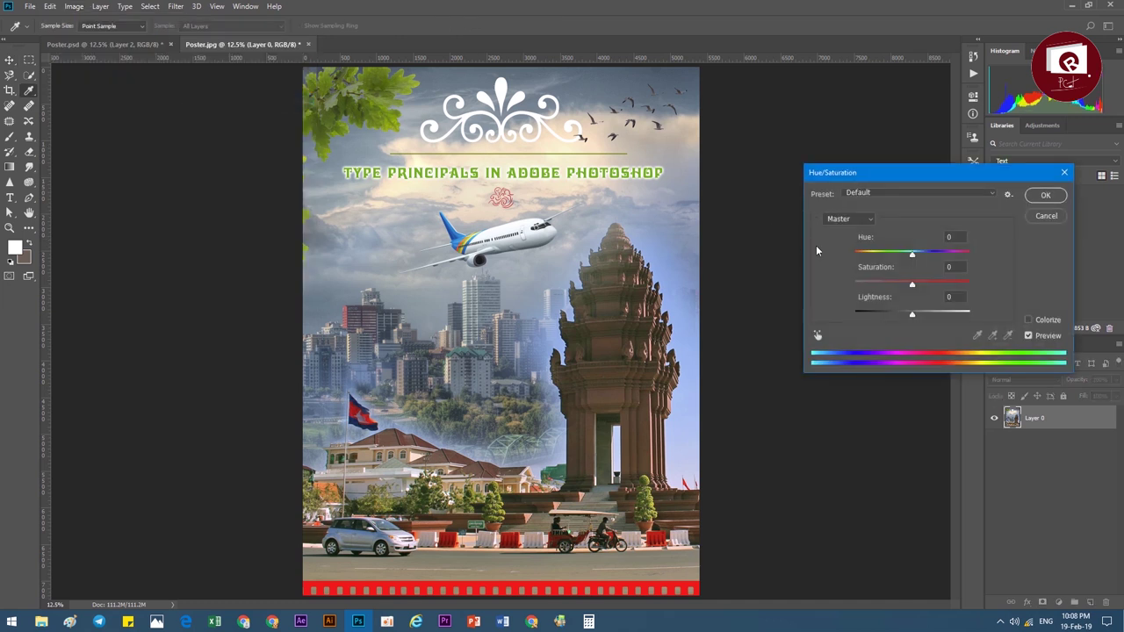
pyautogui.click(867, 221)
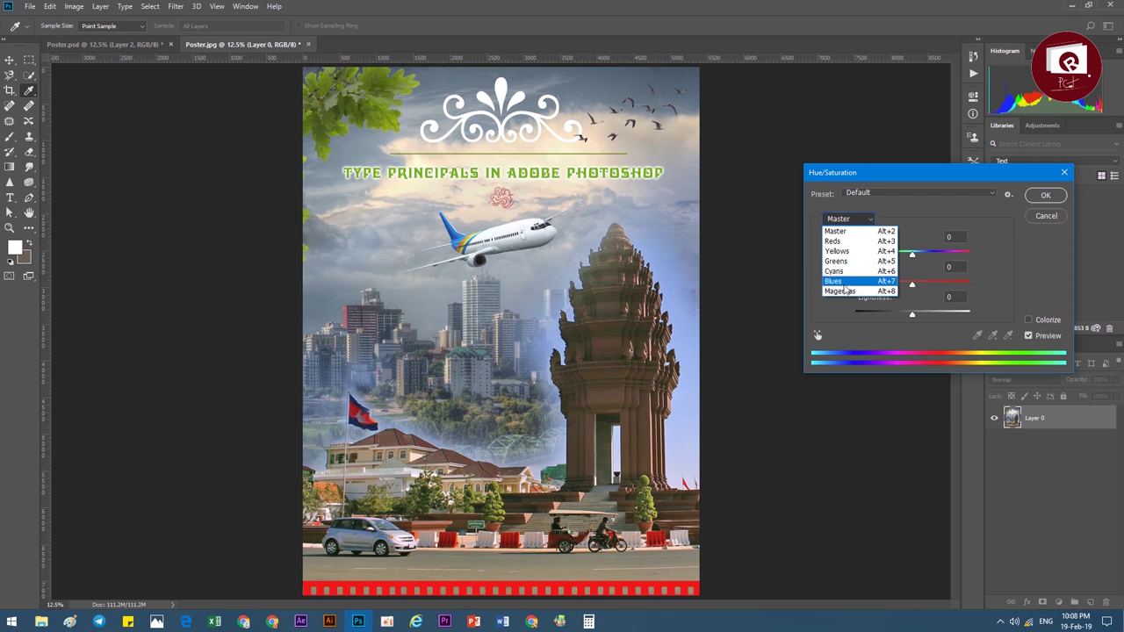
pyautogui.click(849, 233)
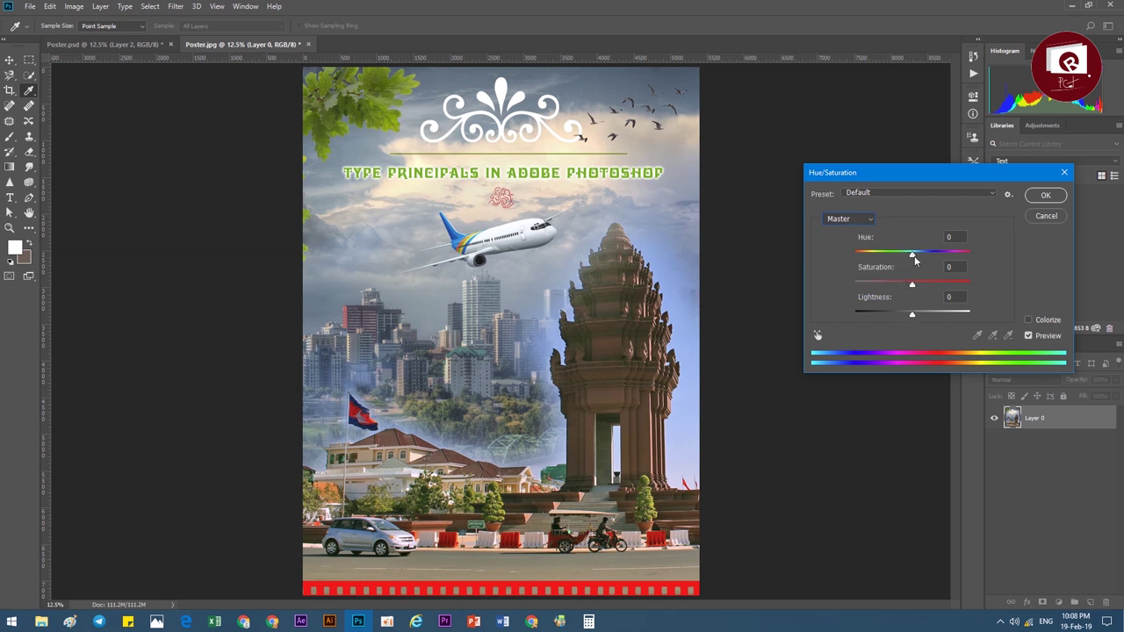
pyautogui.moveTo(913, 259)
pyautogui.mouseDown()
pyautogui.moveTo(923, 260)
pyautogui.moveTo(901, 260)
pyautogui.mouseUp()
pyautogui.moveTo(911, 256); pyautogui.dragTo(915, 314)
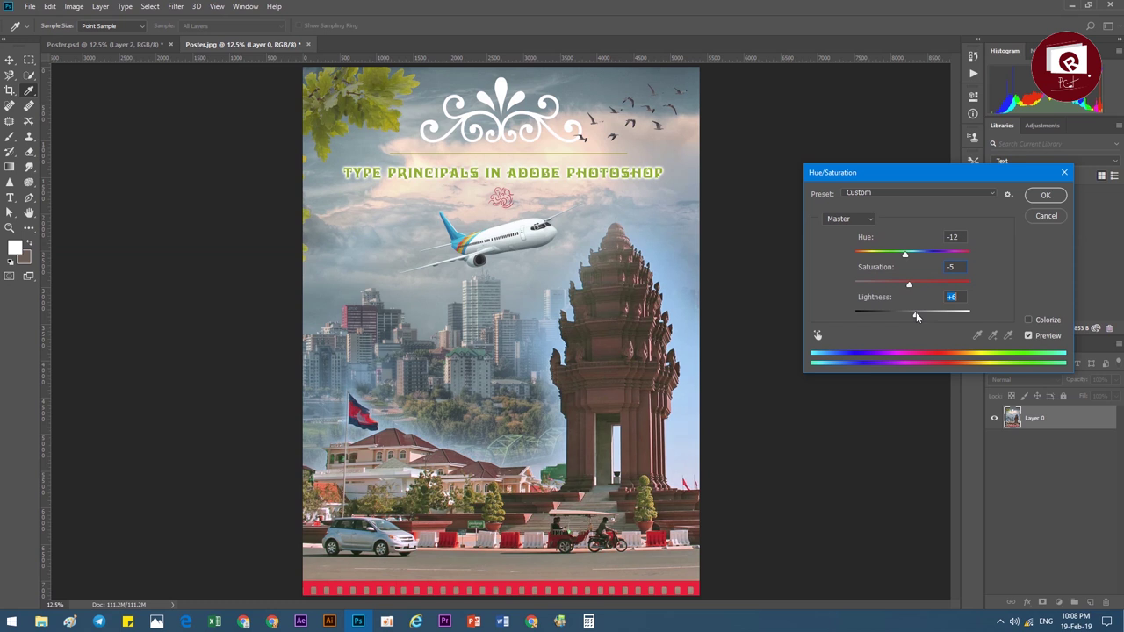
pyautogui.moveTo(905, 253); pyautogui.dragTo(915, 257)
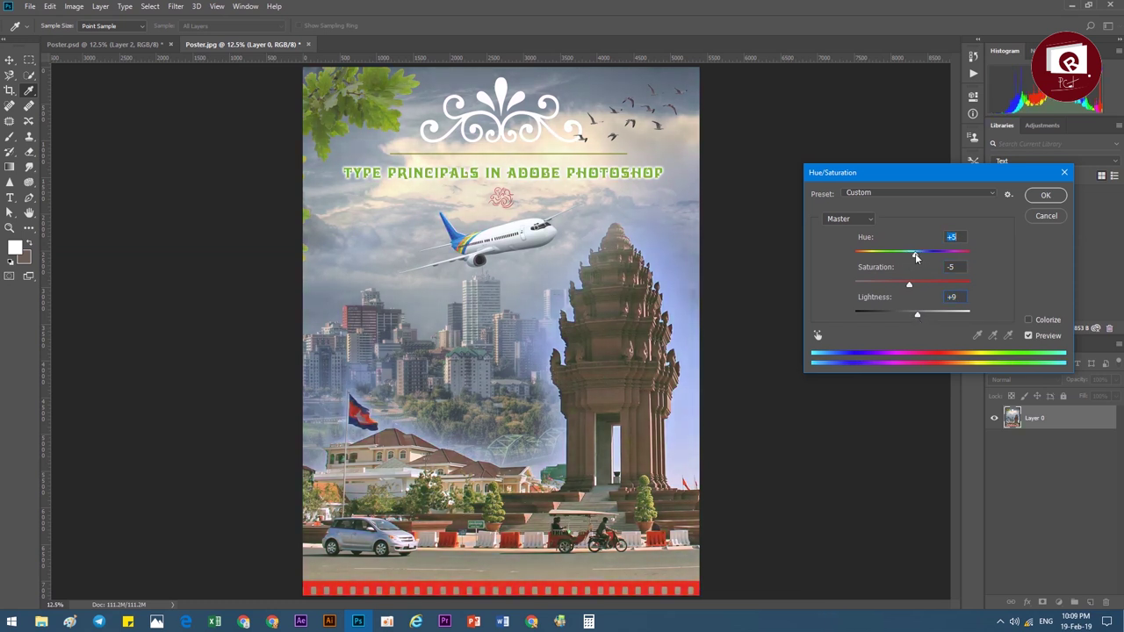
# Compare Cyanotype and other Hue/Saturation presets, then apply Sepia to the poster.
pyautogui.click(979, 194)
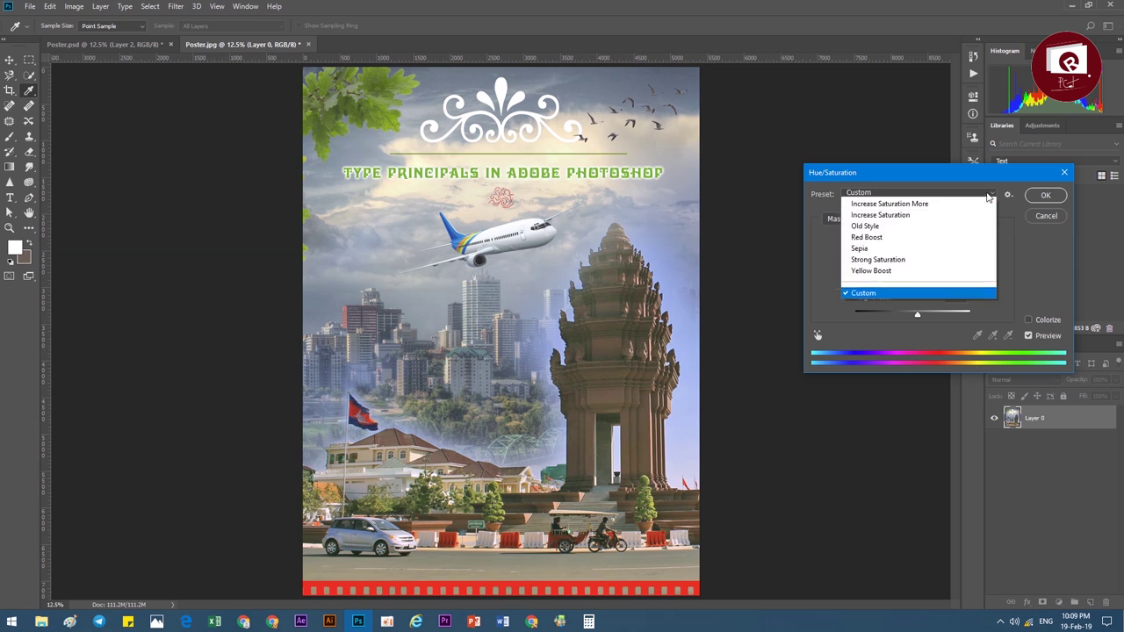
pyautogui.click(917, 225)
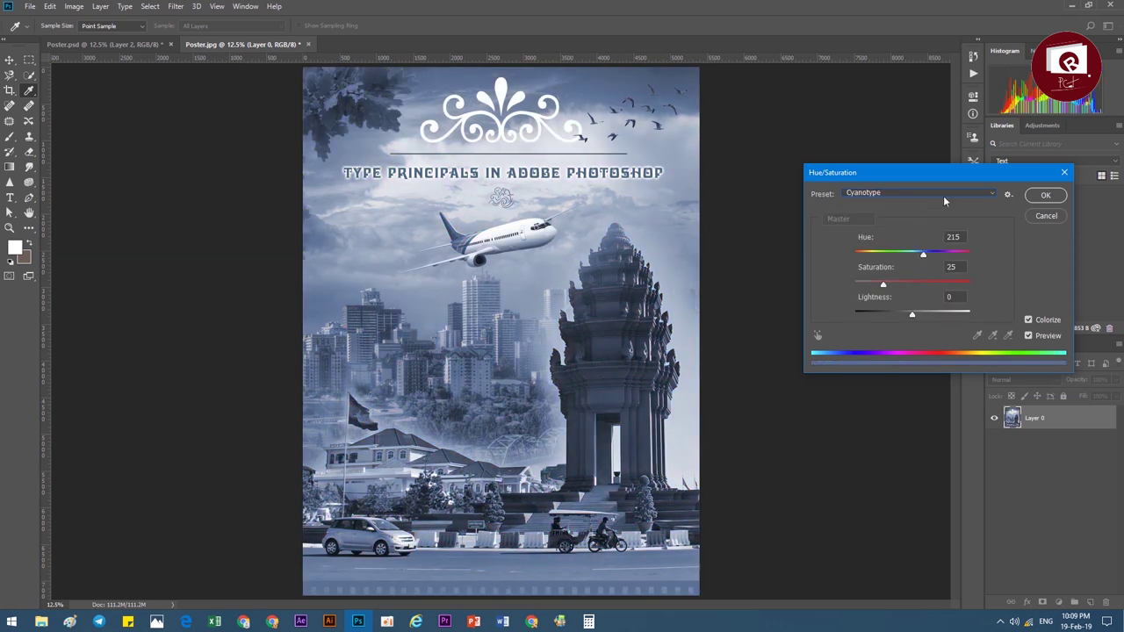
pyautogui.press('Down')
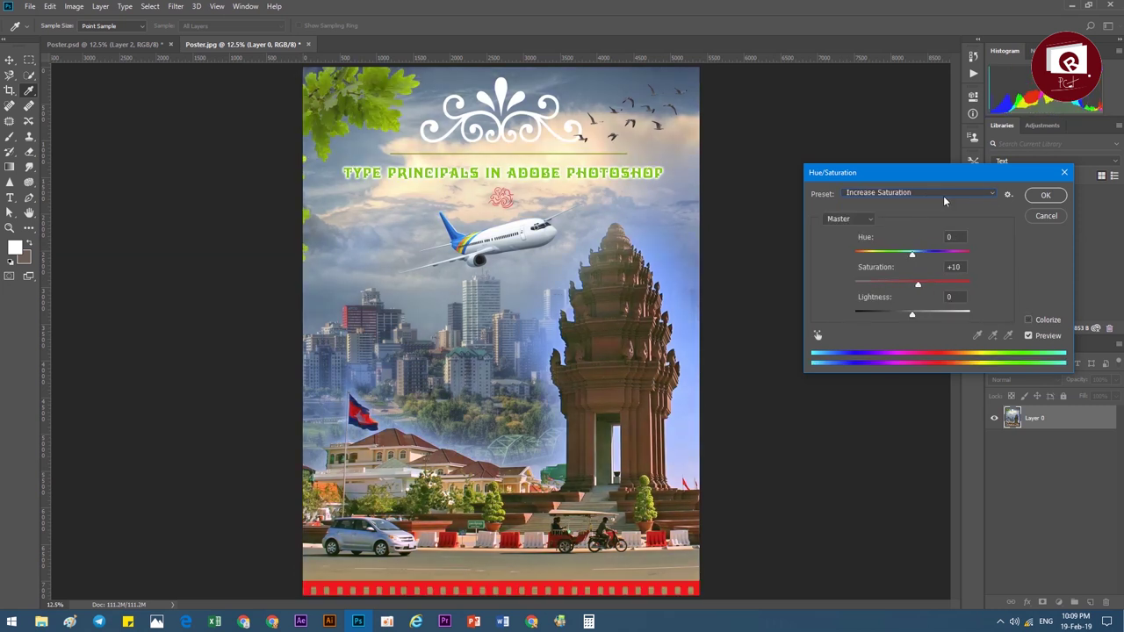
pyautogui.press('Down')
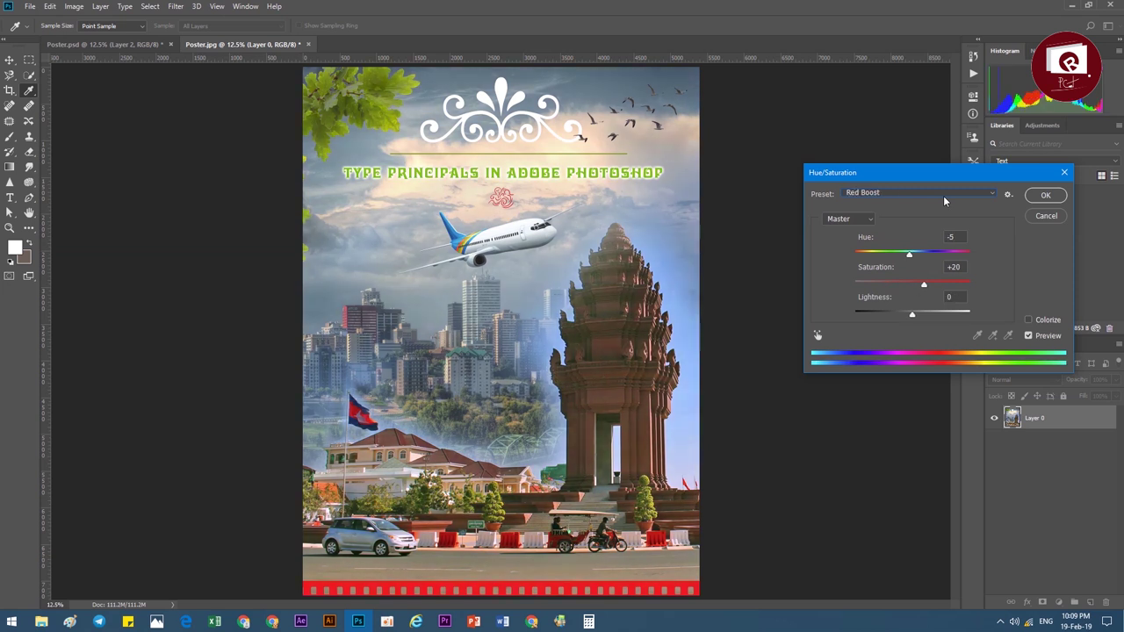
pyautogui.press('Down')
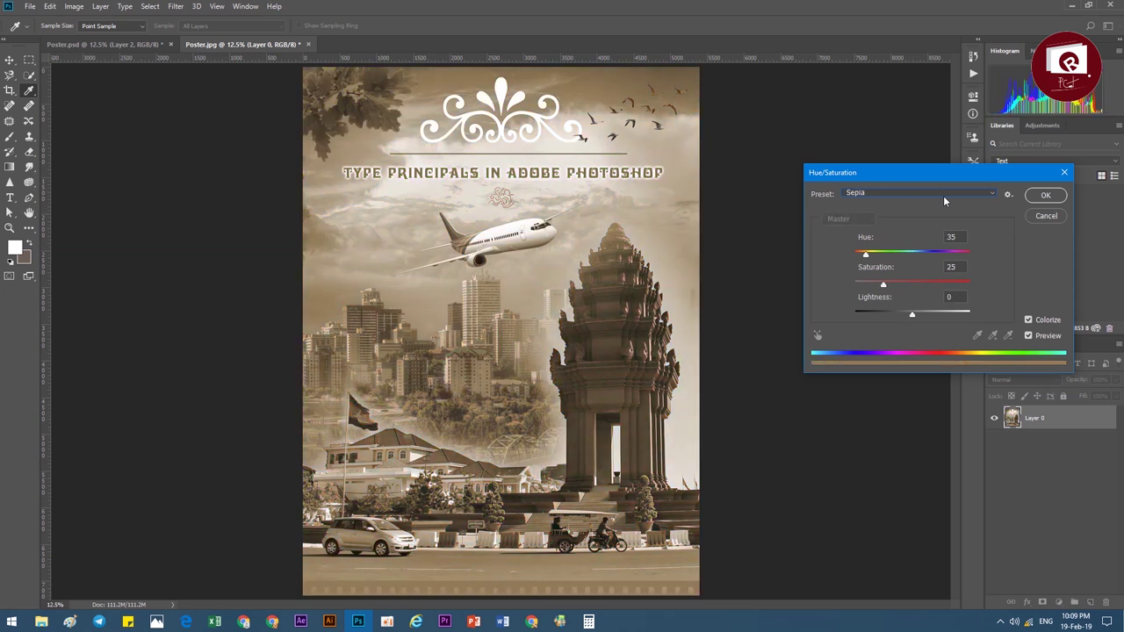
pyautogui.press('Down')
pyautogui.press('Down')
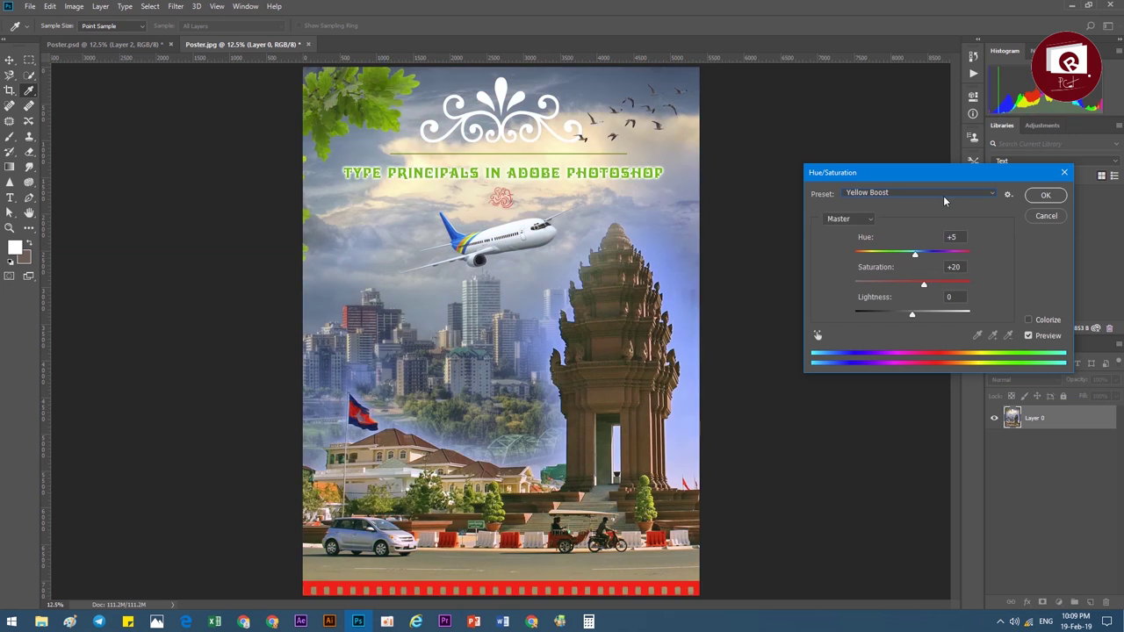
pyautogui.press('Up')
pyautogui.press('Up')
pyautogui.press('Up')
pyautogui.press('Up')
pyautogui.press('Up')
pyautogui.press('Up')
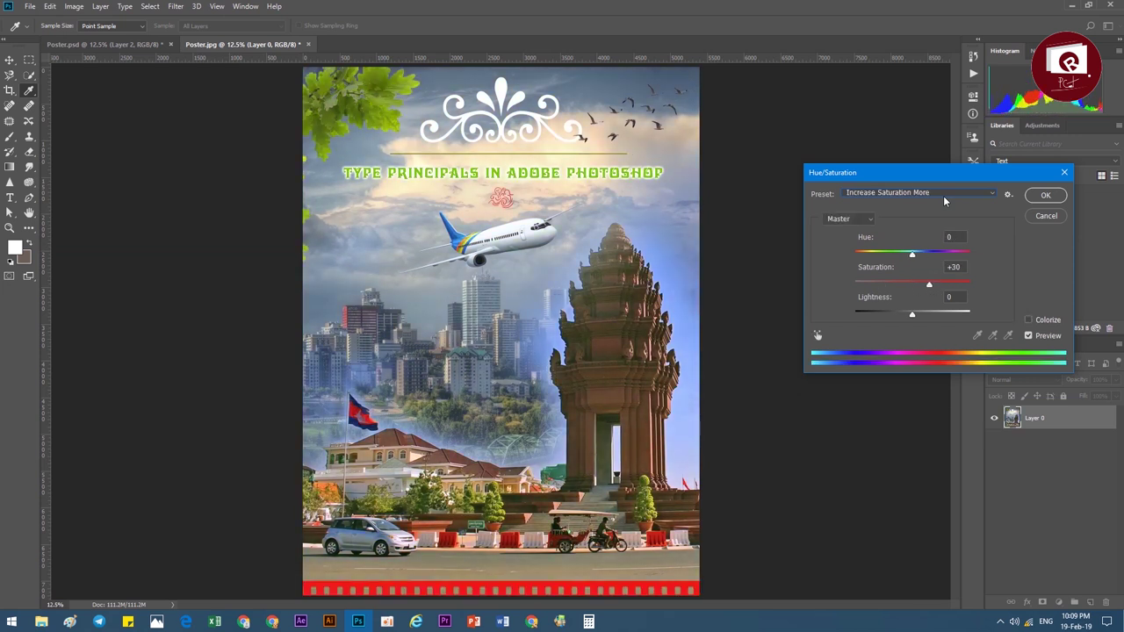
pyautogui.press('Down')
pyautogui.press('Down')
pyautogui.press('Down')
pyautogui.press('Down')
pyautogui.press('Down')
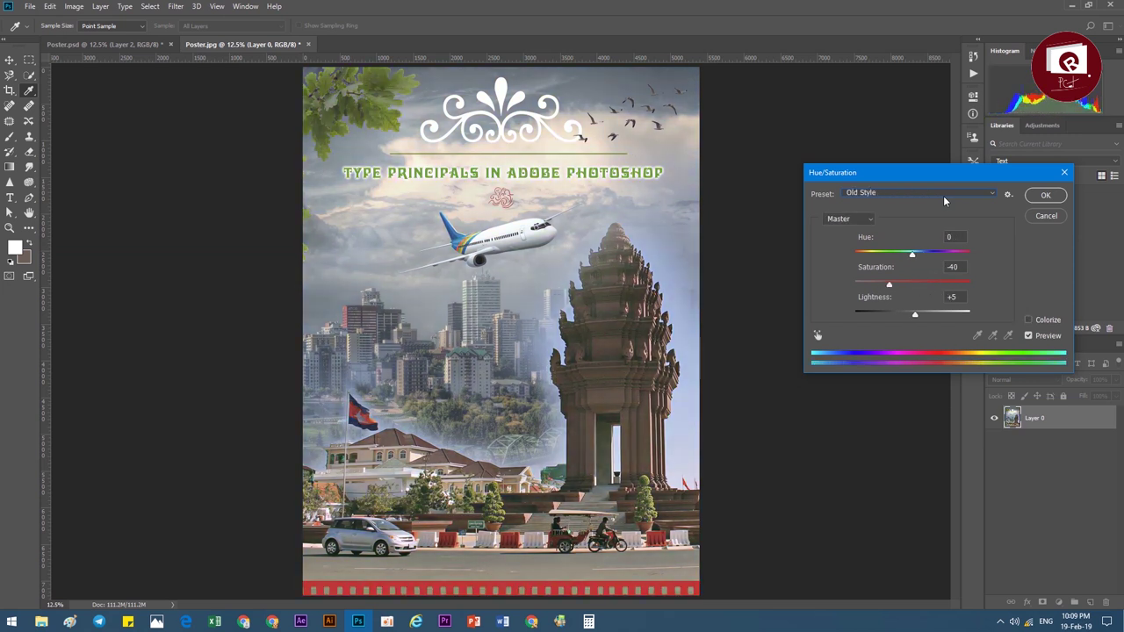
pyautogui.press('Down')
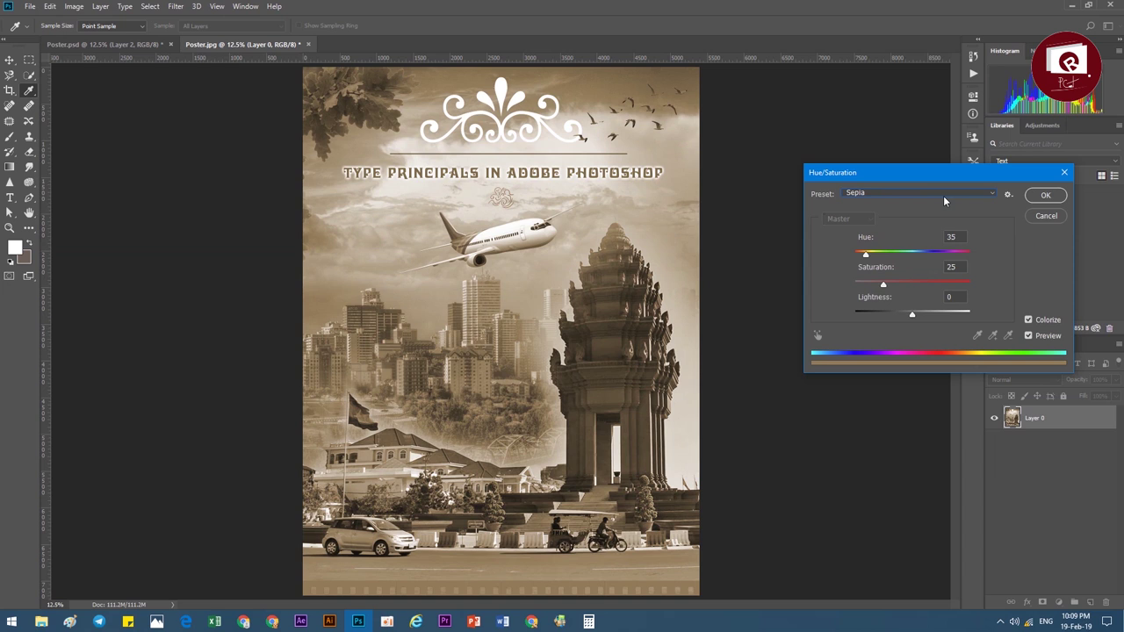
pyautogui.click(1042, 200)
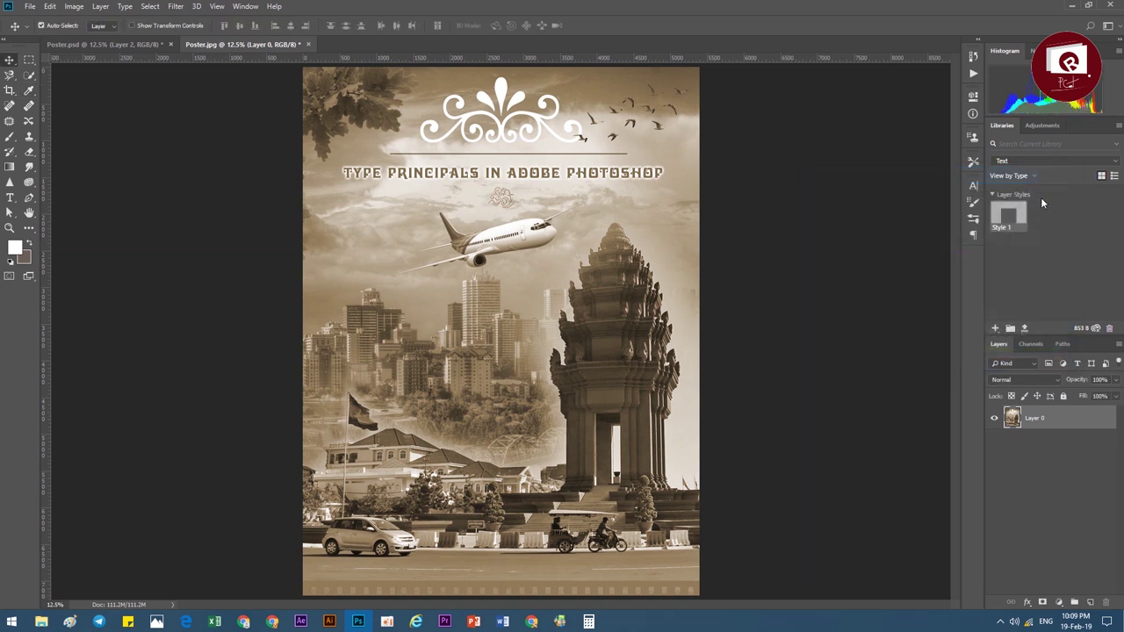